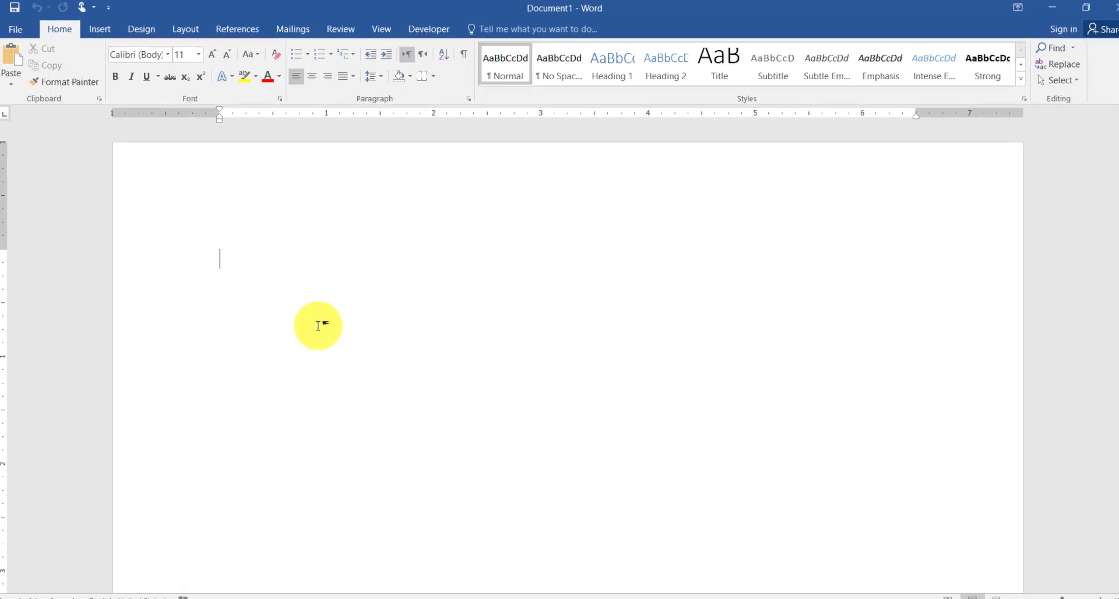
Step: Enter the misspelled words "teh" and "acn" in the blank document so AutoCorrect changes them to "The can"
{"action": "type", "text": "teh"}
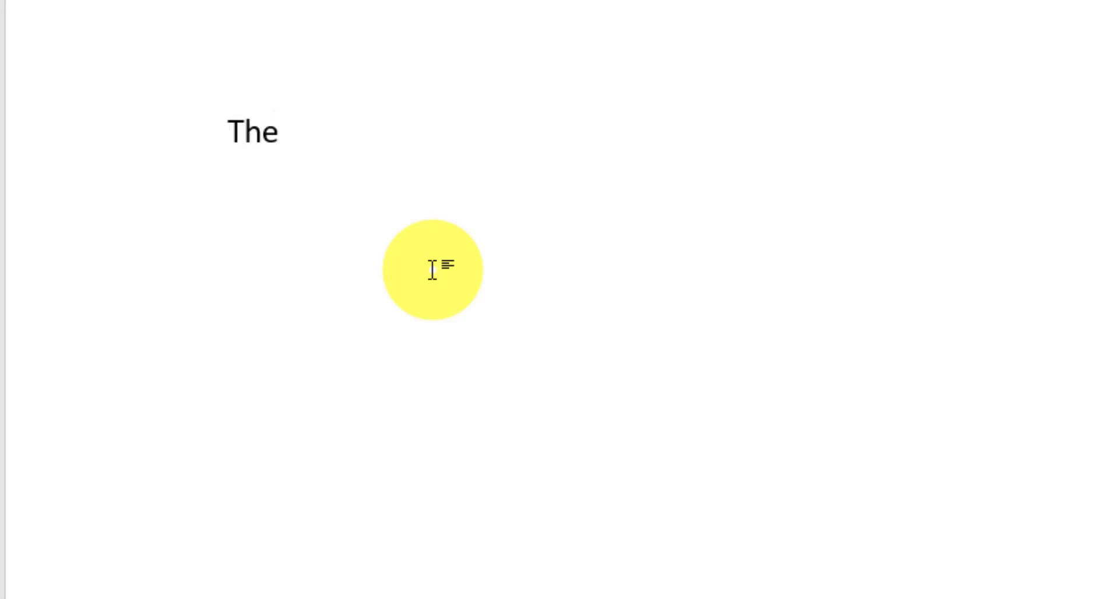
{"action": "type", "text": "a"}
{"action": "type", "text": "cn"}
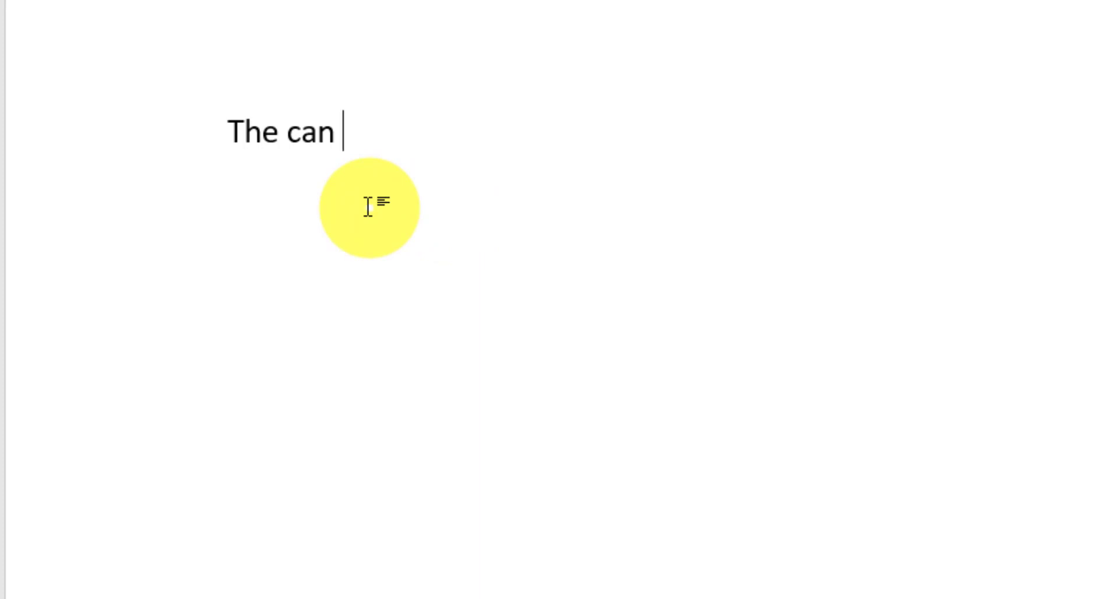
Step: Add a line with the fractions 1/2 and 1/4, and below it a line with the ordinals 1st and 2nd
{"action": "key", "text": "Return"}
{"action": "type", "text": "1/2"}
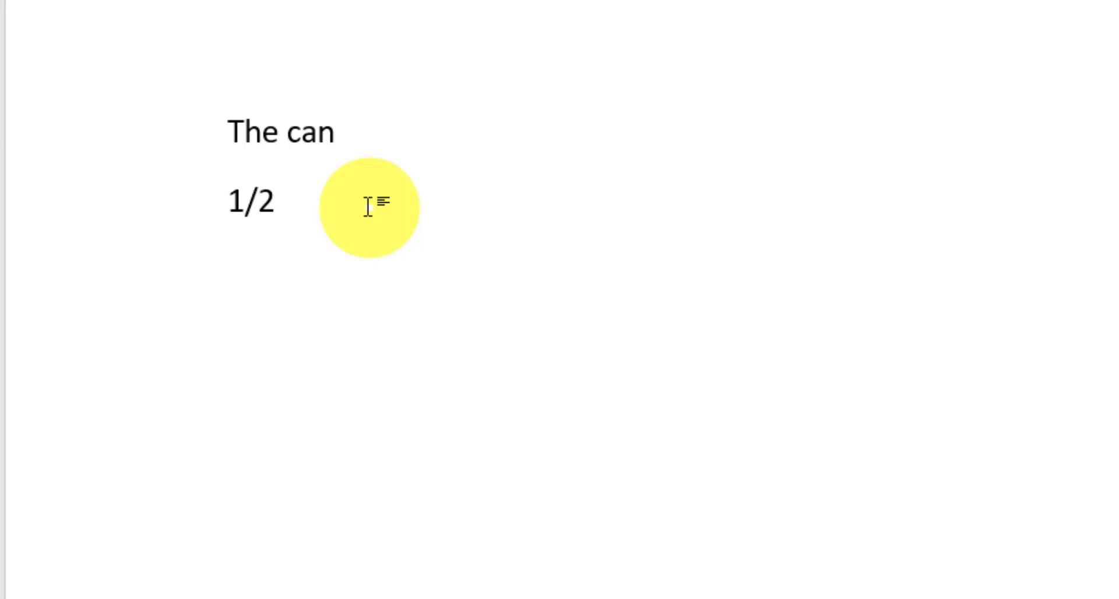
{"action": "key", "text": "BackSpace"}
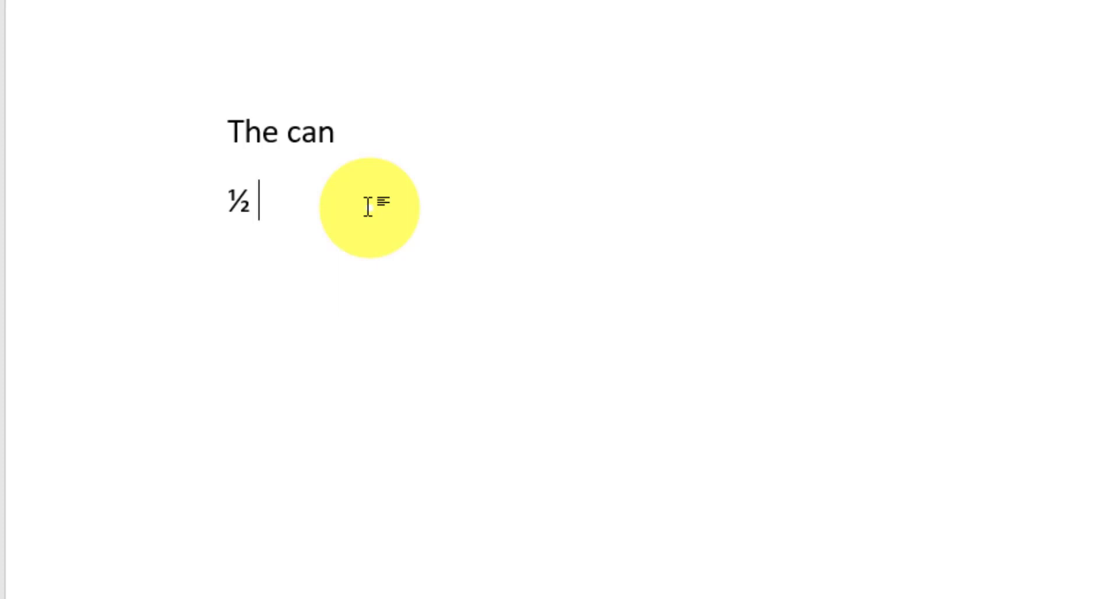
{"action": "type", "text": "1/4"}
{"action": "key", "text": "Return"}
{"action": "type", "text": "1st"}
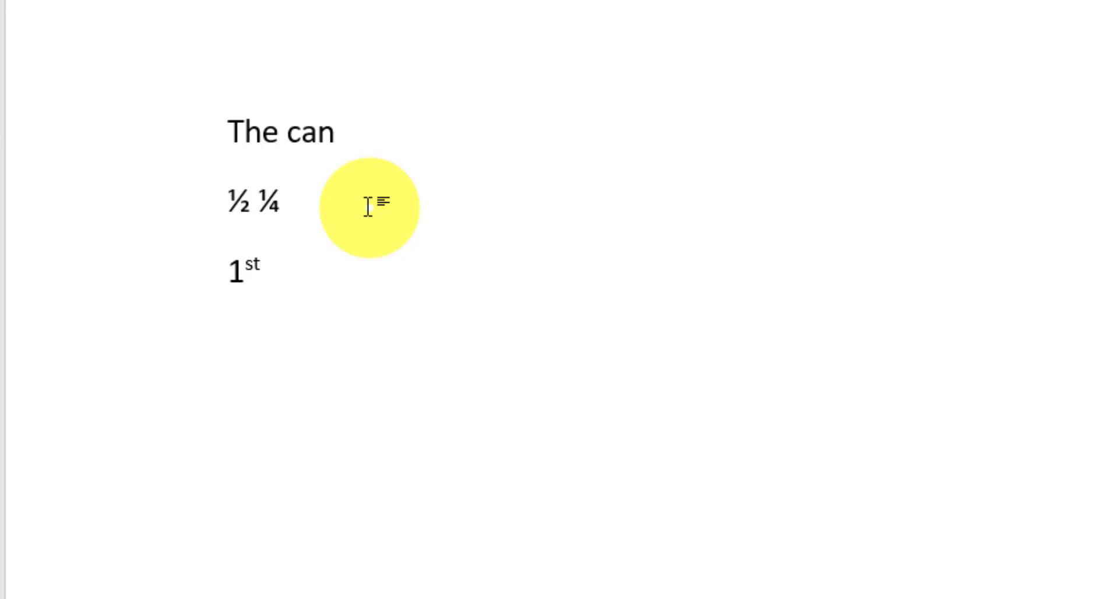
{"action": "type", "text": " 2nd"}
{"action": "key", "text": "Return"}
{"action": "type", "text": "www"}
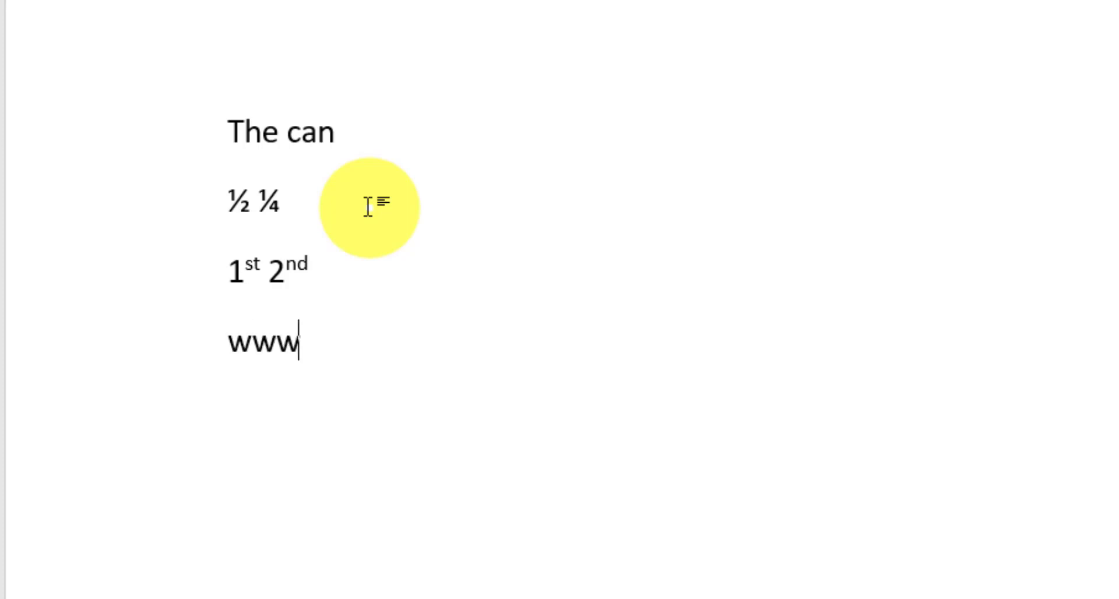
{"action": "type", "text": ".face"}
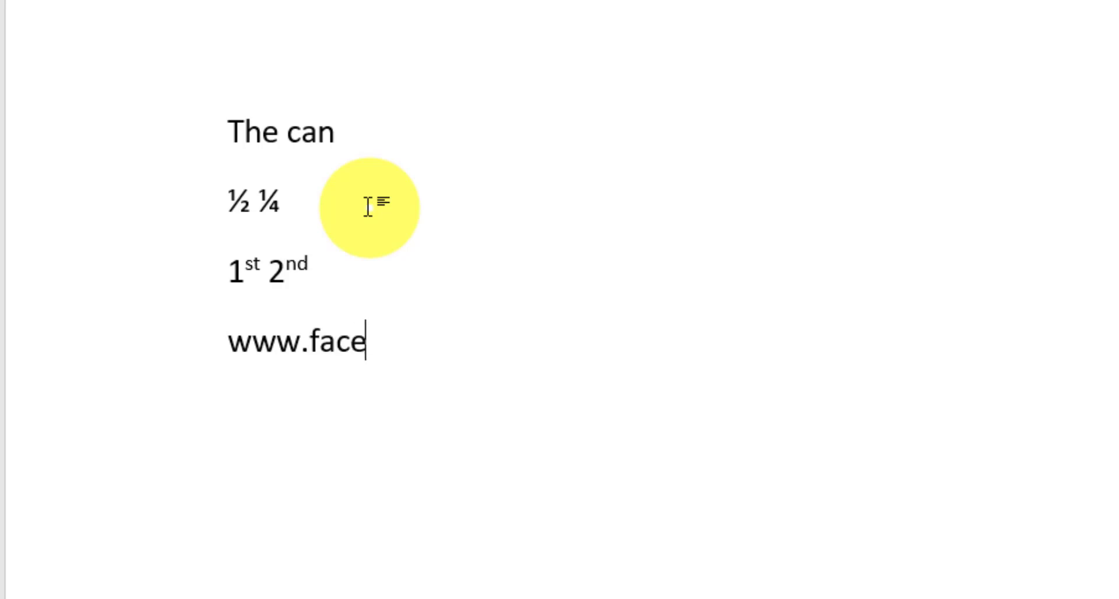
{"action": "type", "text": "book.conn"}
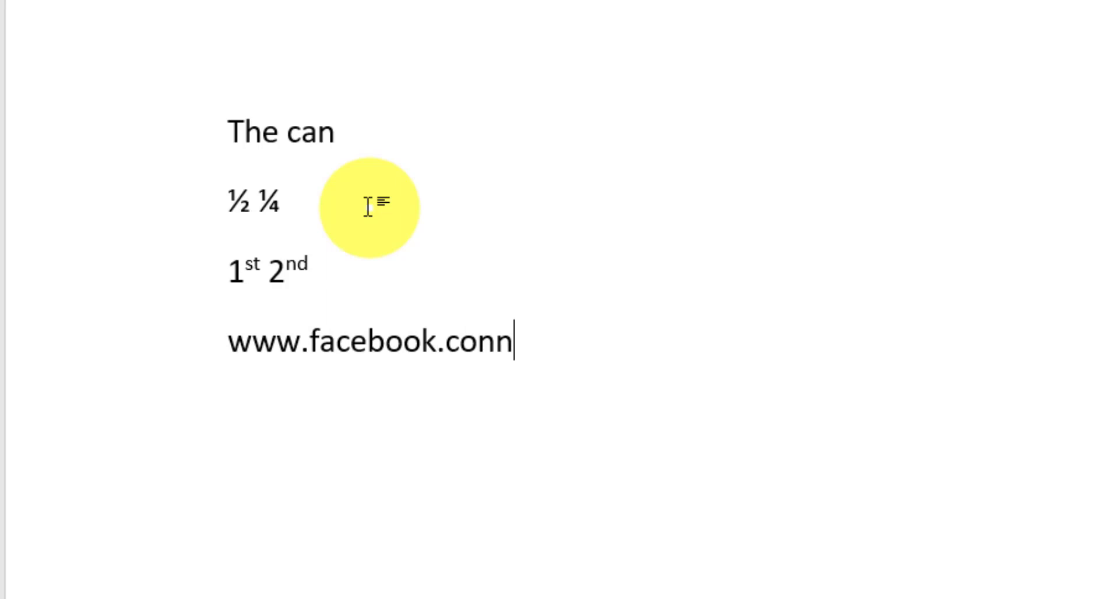
{"action": "key", "text": "BackSpace"}
{"action": "type", "text": "m"}
{"action": "key", "text": "BackSpace"}
{"action": "key", "text": "BackSpace"}
{"action": "type", "text": "m"}
{"action": "key", "text": "Return"}
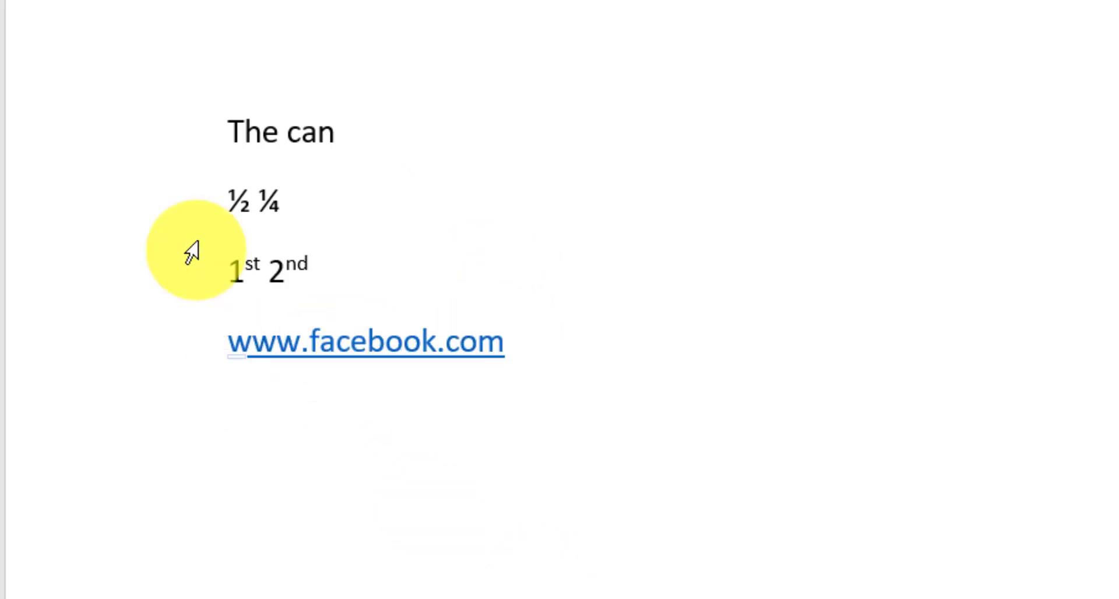
Step: Delete all the sample text from the document
{"action": "mouse_move", "coordinate": [412, 354]}
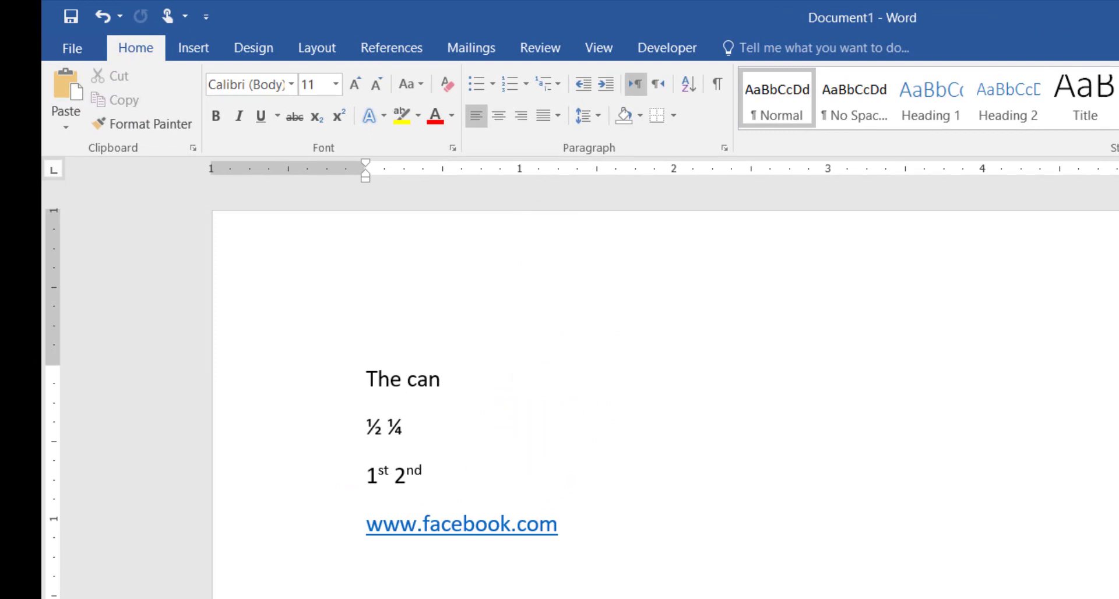
{"action": "key", "text": "ctrl+a"}
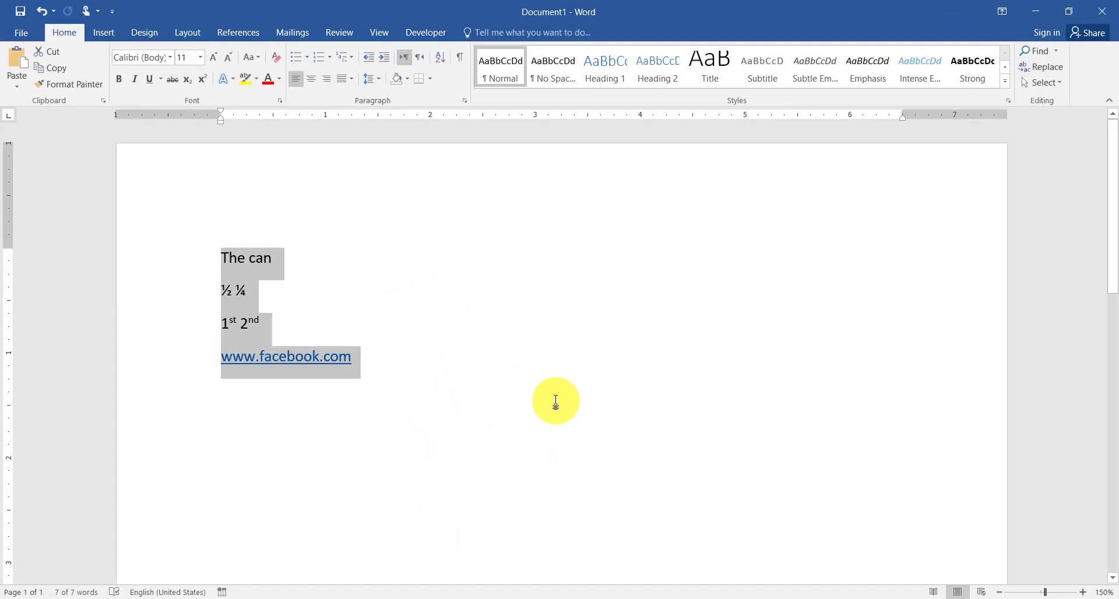
{"action": "left_click", "coordinate": [556, 401]}
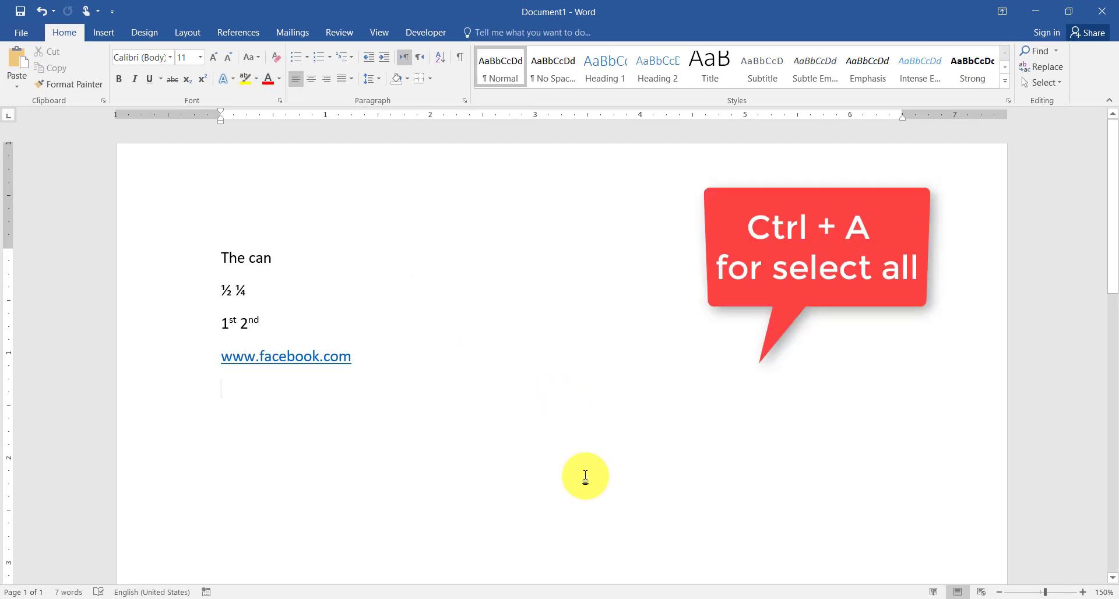
{"action": "key", "text": "ctrl+a"}
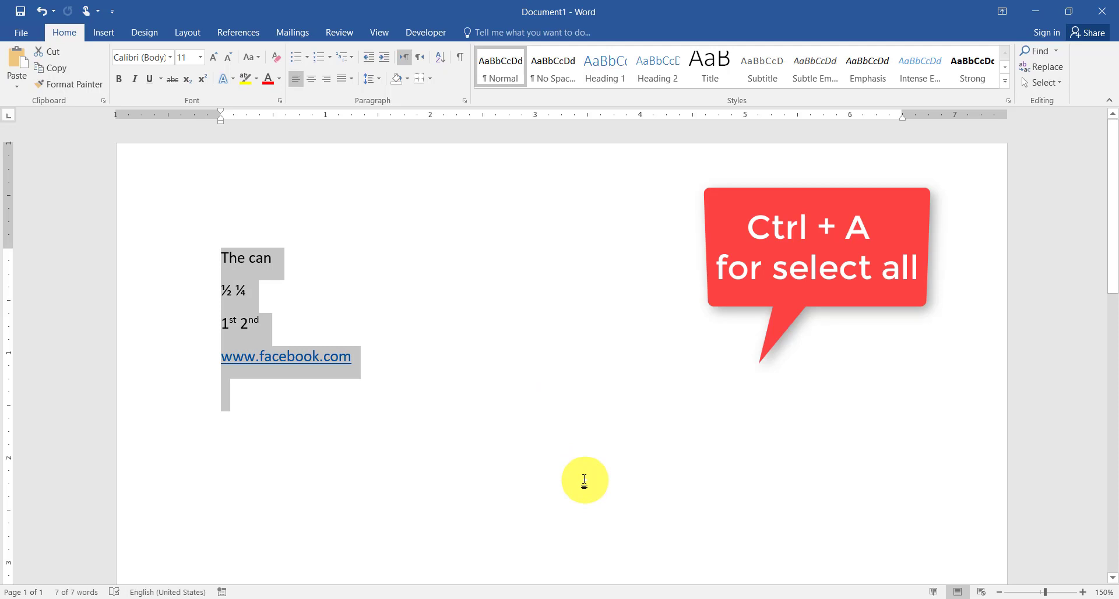
{"action": "key", "text": "Delete"}
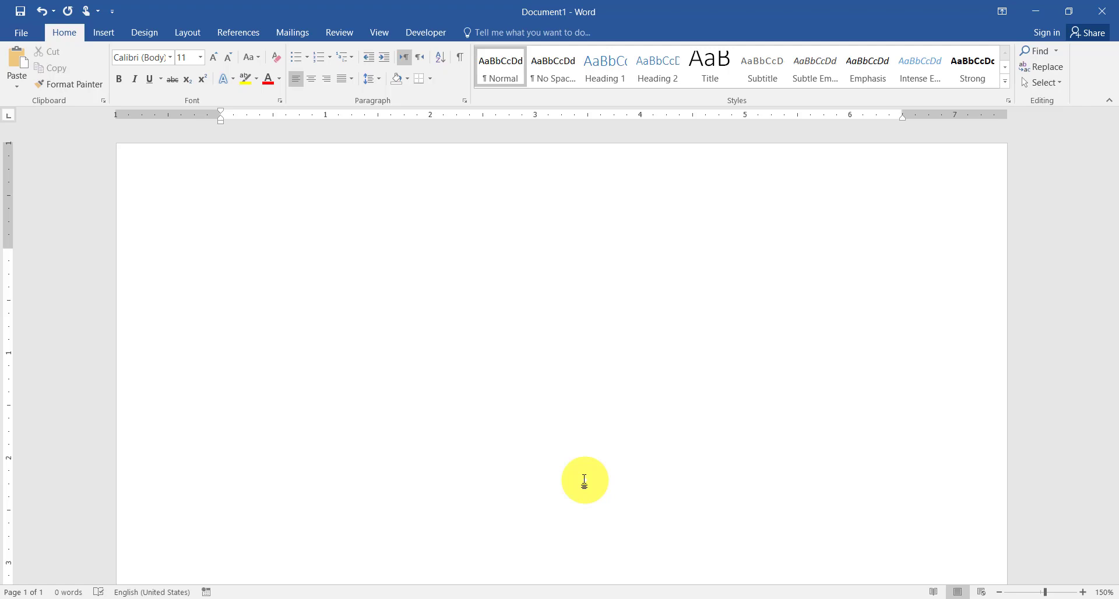
Step: Insert two thin horizontal lines using "---" and a bold line below them using "___"
{"action": "type", "text": "---"}
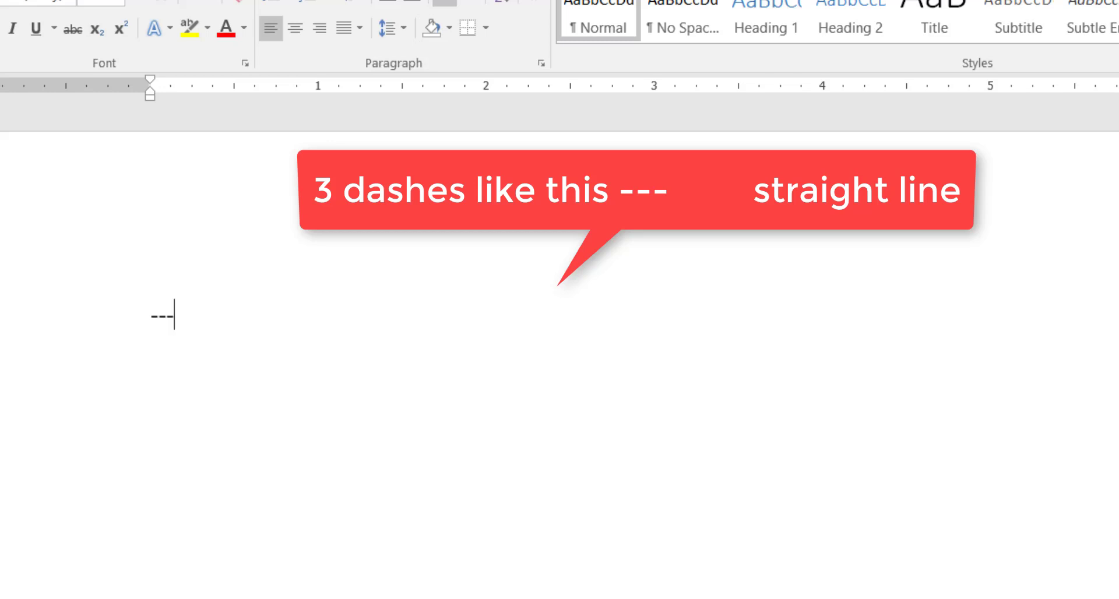
{"action": "key", "text": "Return"}
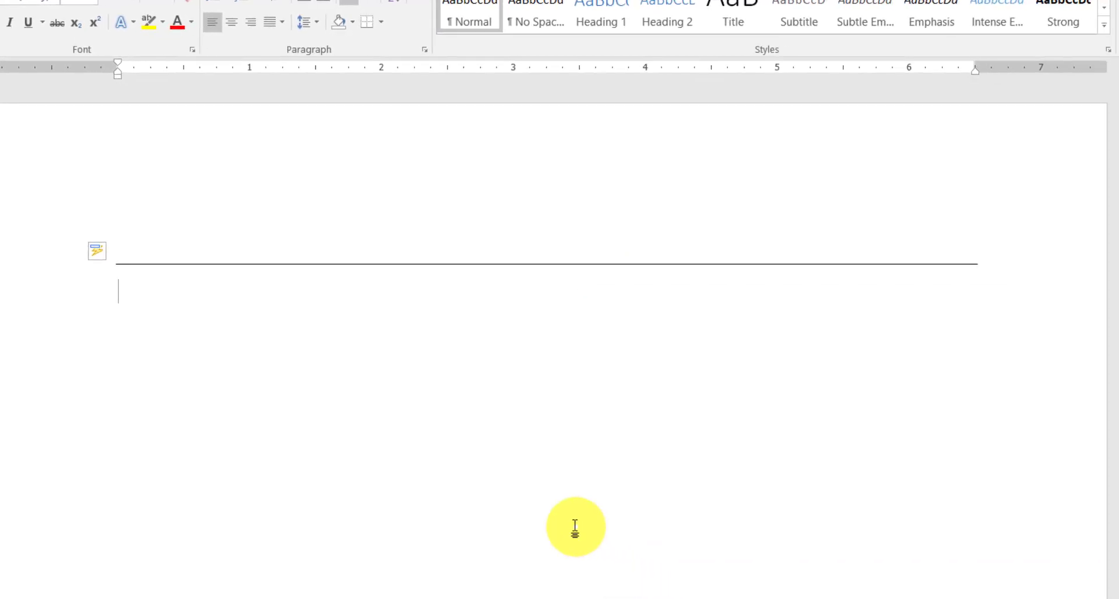
{"action": "type", "text": "---"}
{"action": "key", "text": "Return"}
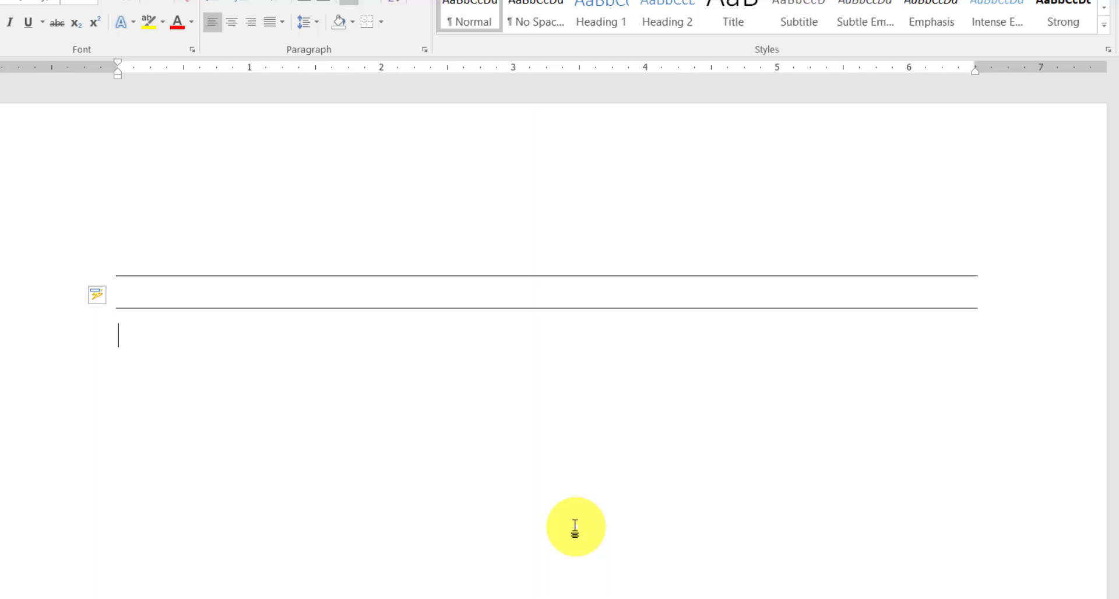
{"action": "type", "text": "_"}
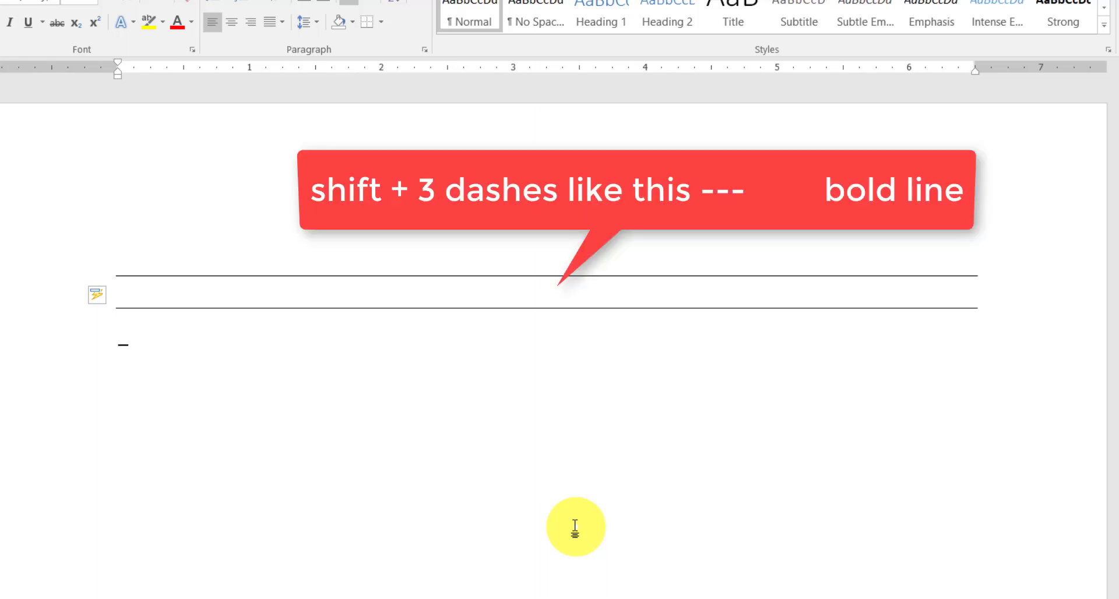
{"action": "type", "text": "__"}
{"action": "key", "text": "Return"}
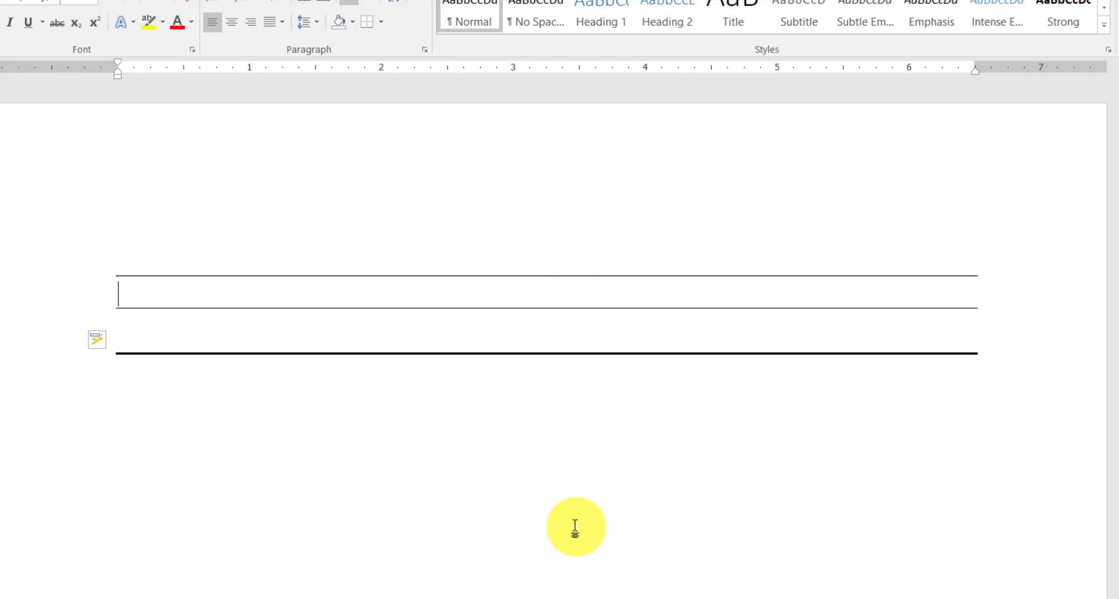
Step: Write the sentence "My Name is" followed by the person's full name above the first thin line
{"action": "key", "text": "Up"}
{"action": "type", "text": "My A"}
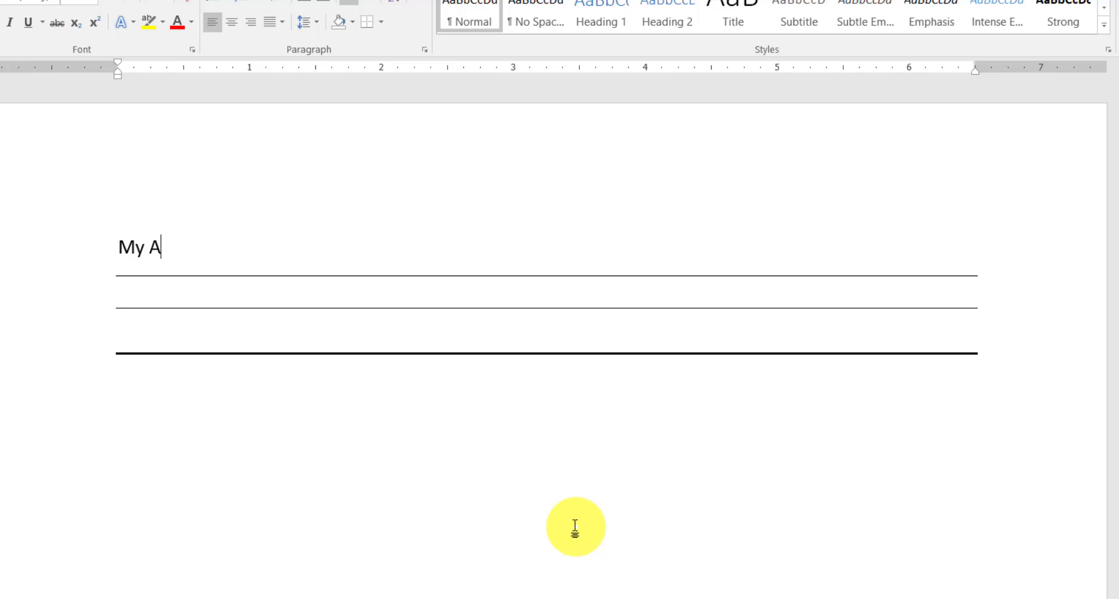
{"action": "key", "text": "BackSpace"}
{"action": "type", "text": "nAM"}
{"action": "key", "text": "BackSpace"}
{"action": "key", "text": "BackSpace"}
{"action": "key", "text": "BackSpace"}
{"action": "type", "text": "Name"}
{"action": "type", "text": " us"}
{"action": "key", "text": "BackSpace"}
{"action": "key", "text": "BackSpace"}
{"action": "type", "text": "is Waseem Rauf"}
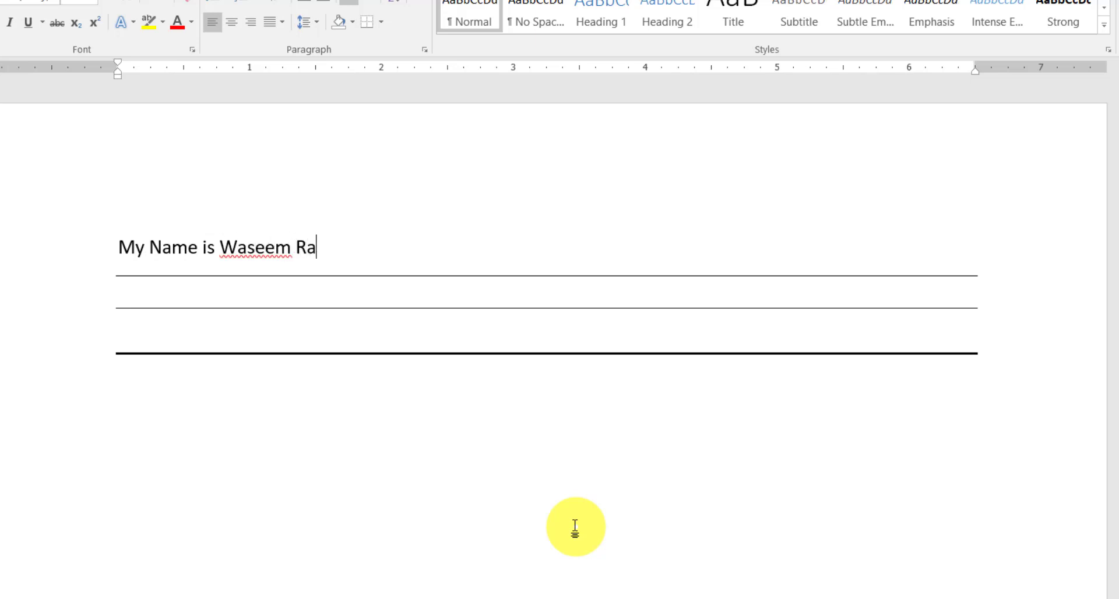
Step: Below the bold line, insert a triple line using "###" and a dotted line using "***"
{"action": "key", "text": "Down"}
{"action": "key", "text": "Down"}
{"action": "type", "text": "###"}
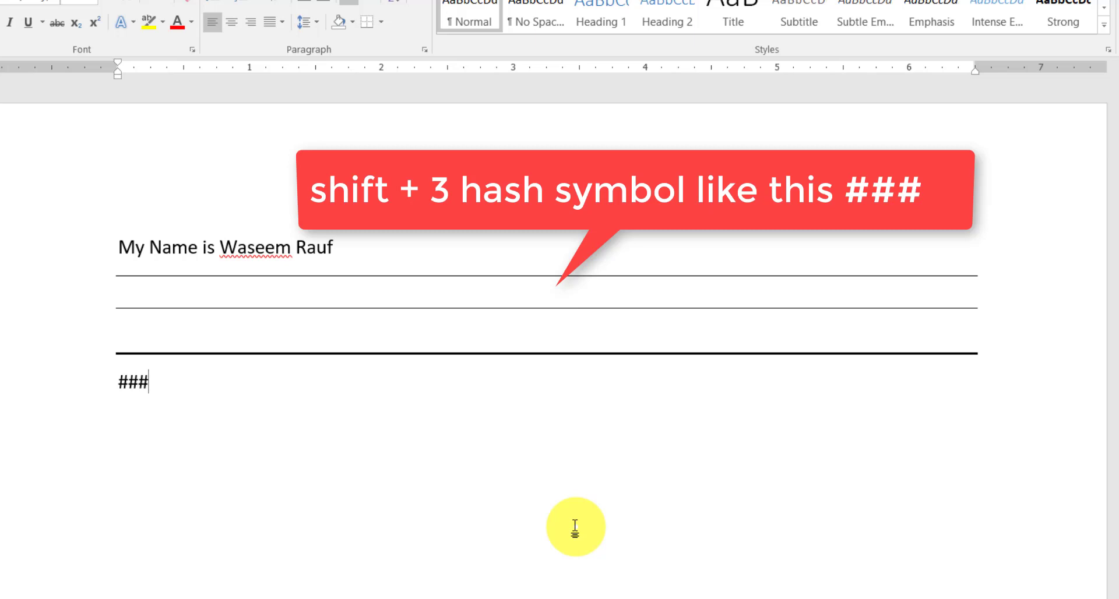
{"action": "key", "text": "Return"}
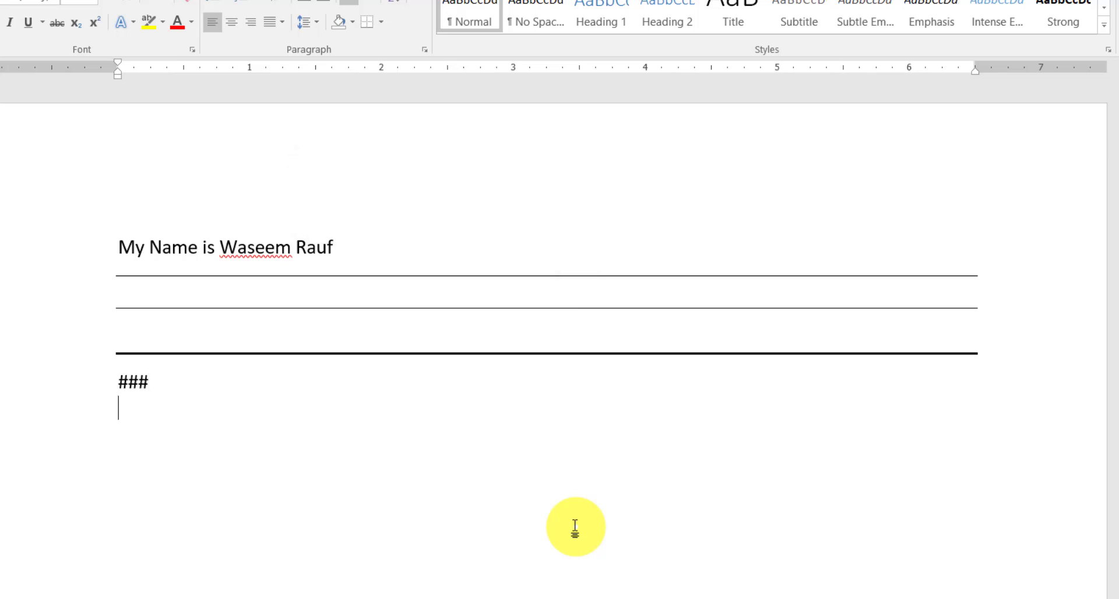
{"action": "key", "text": "Return"}
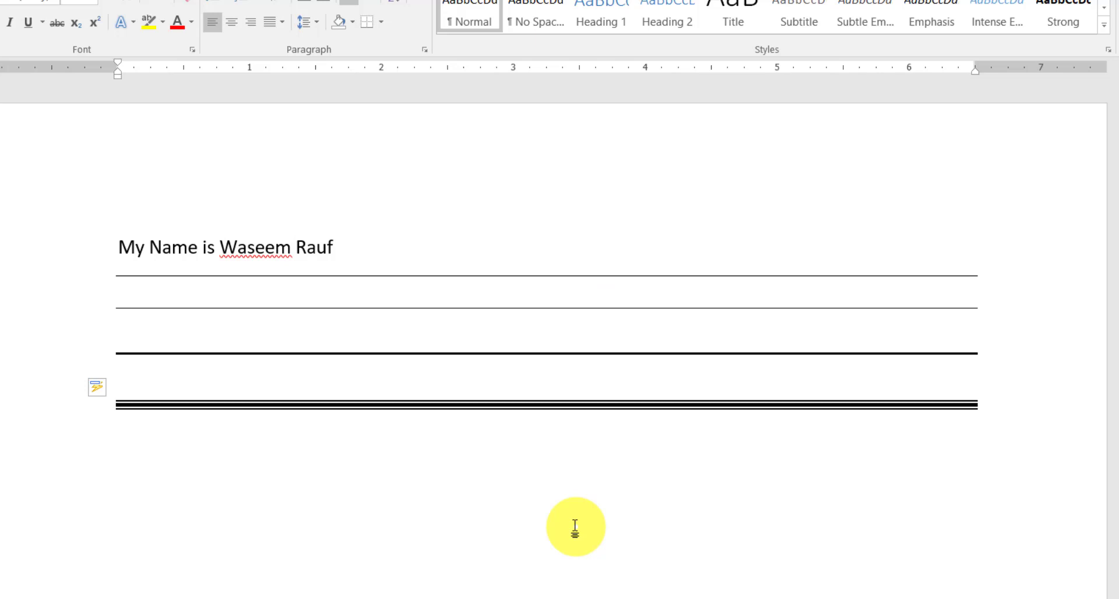
{"action": "type", "text": "***"}
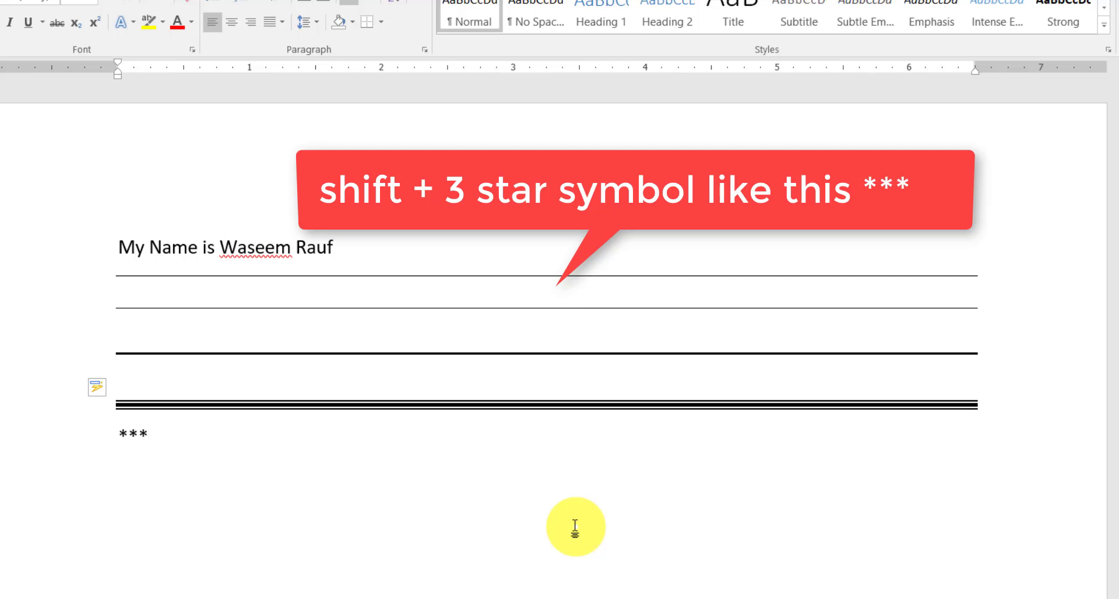
{"action": "key", "text": "Return"}
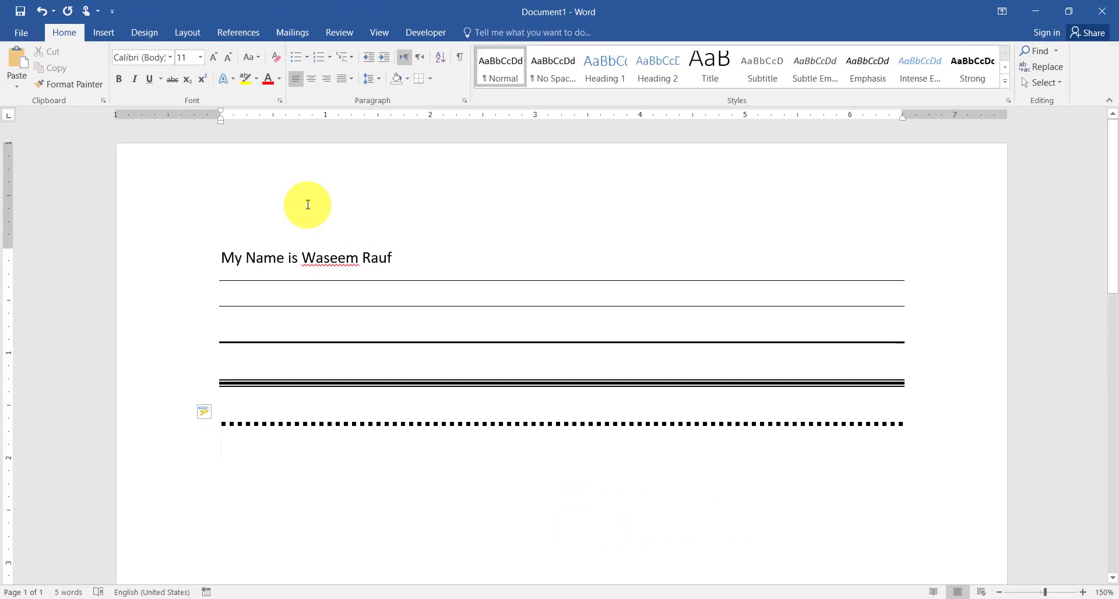
Step: Clear the name sentence and all the horizontal lines from the document
{"action": "key", "text": "ctrl+a"}
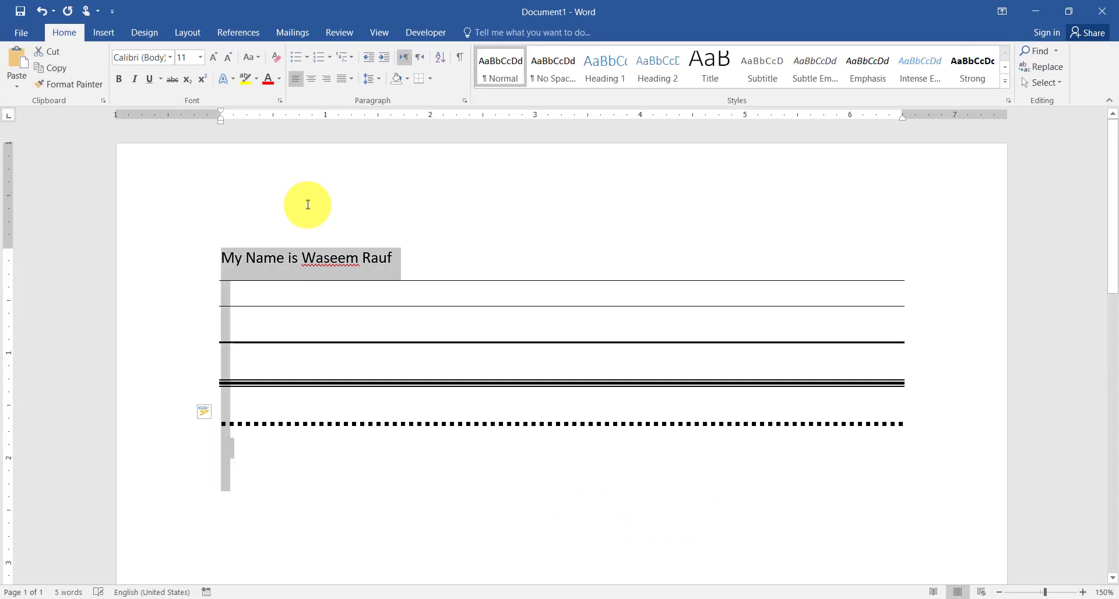
{"action": "key", "text": "Delete"}
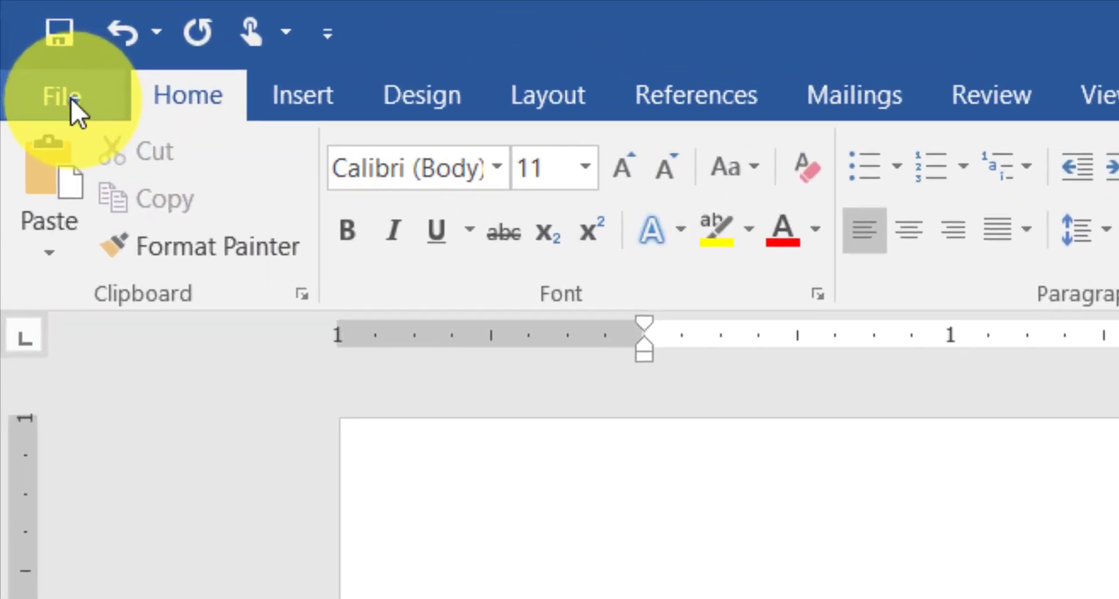
Step: Turn off capitalizing the first letter of sentences in Word's AutoCorrect options
{"action": "left_click", "coordinate": [71, 96]}
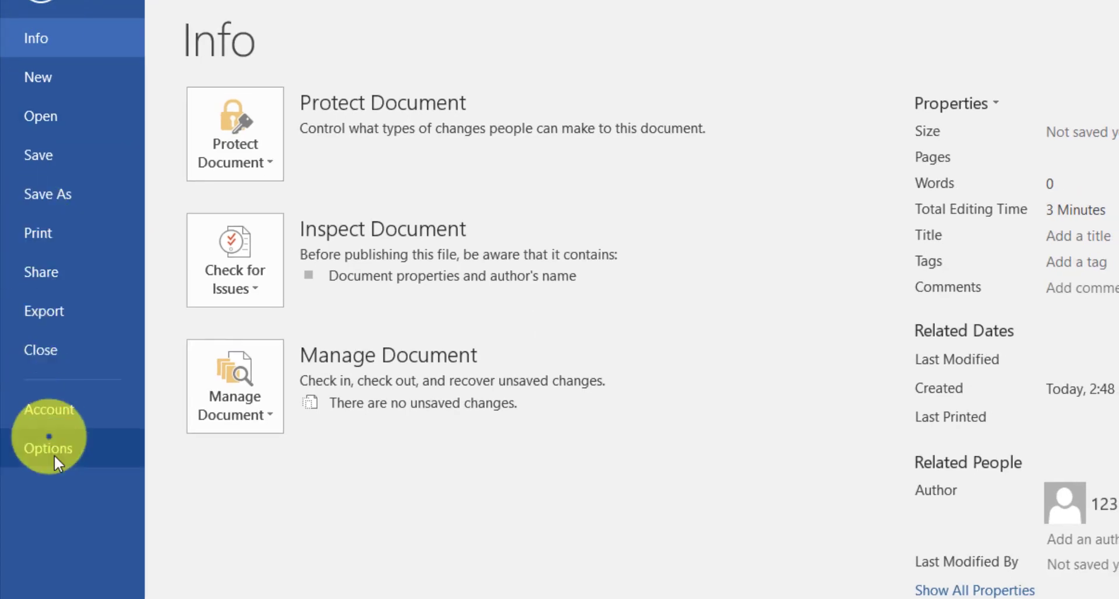
{"action": "left_click", "coordinate": [54, 453]}
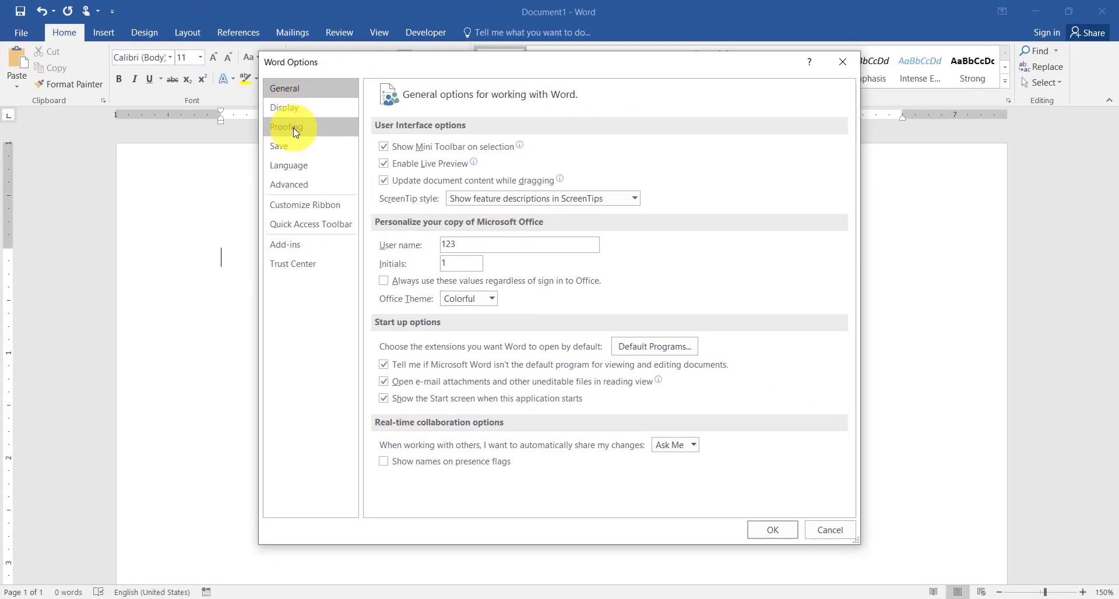
{"action": "left_click", "coordinate": [294, 131]}
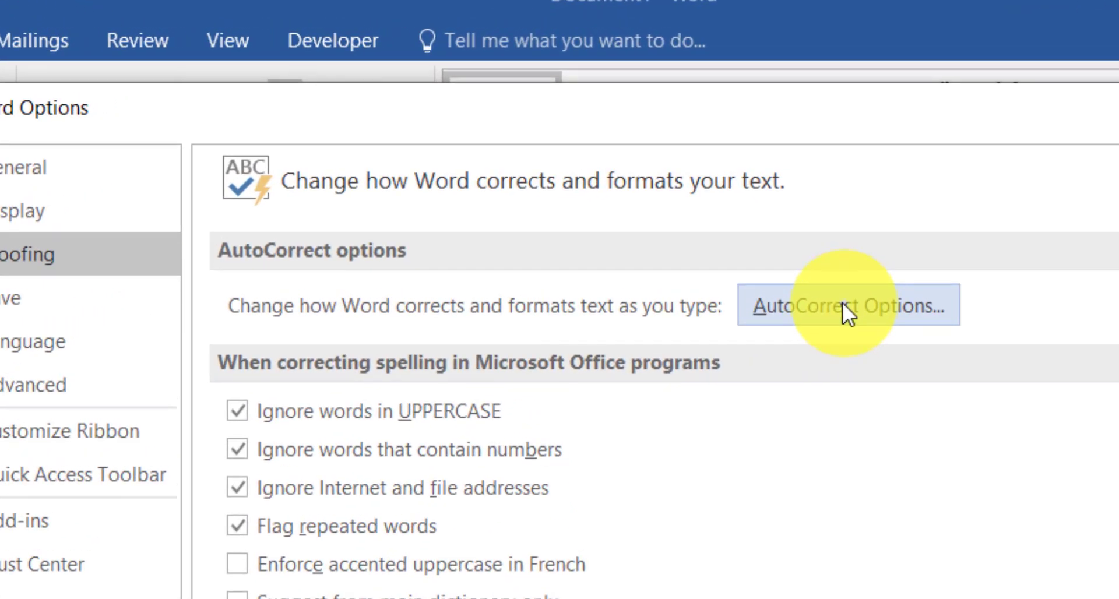
{"action": "left_click", "coordinate": [843, 304]}
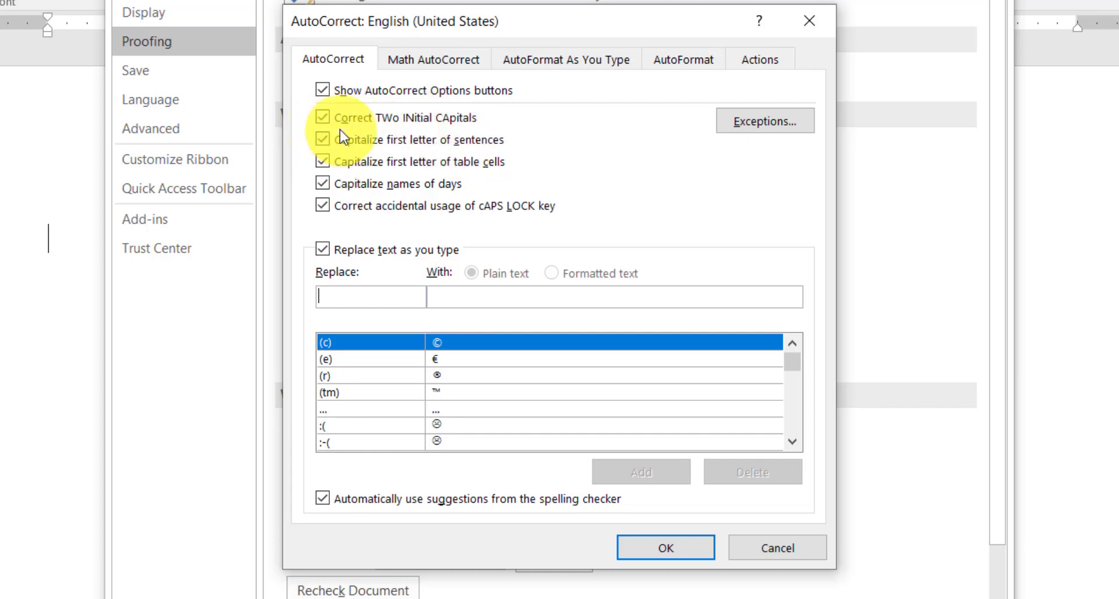
{"action": "left_click", "coordinate": [322, 140]}
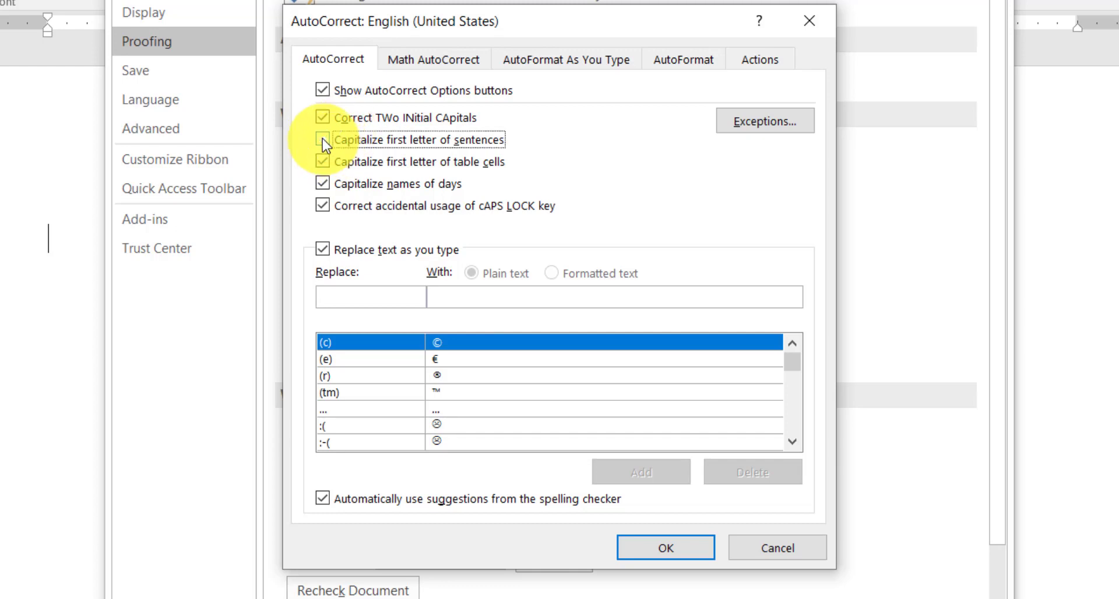
Step: Turn capitalizing the first letter of sentences back on, and switch capitalizing names of days off and on again
{"action": "left_click", "coordinate": [323, 140]}
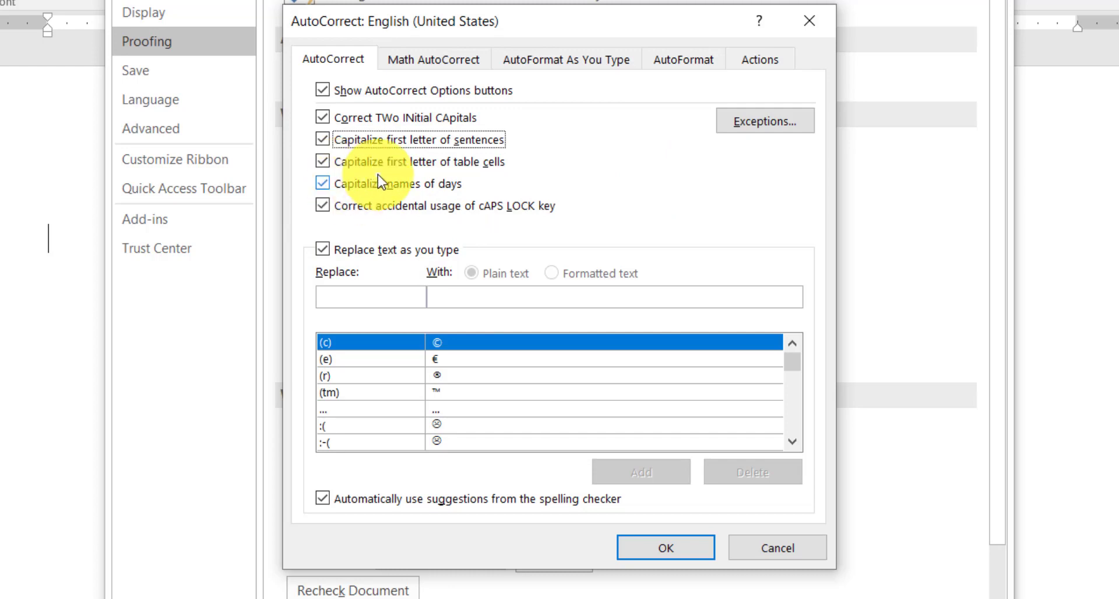
{"action": "left_click", "coordinate": [322, 184]}
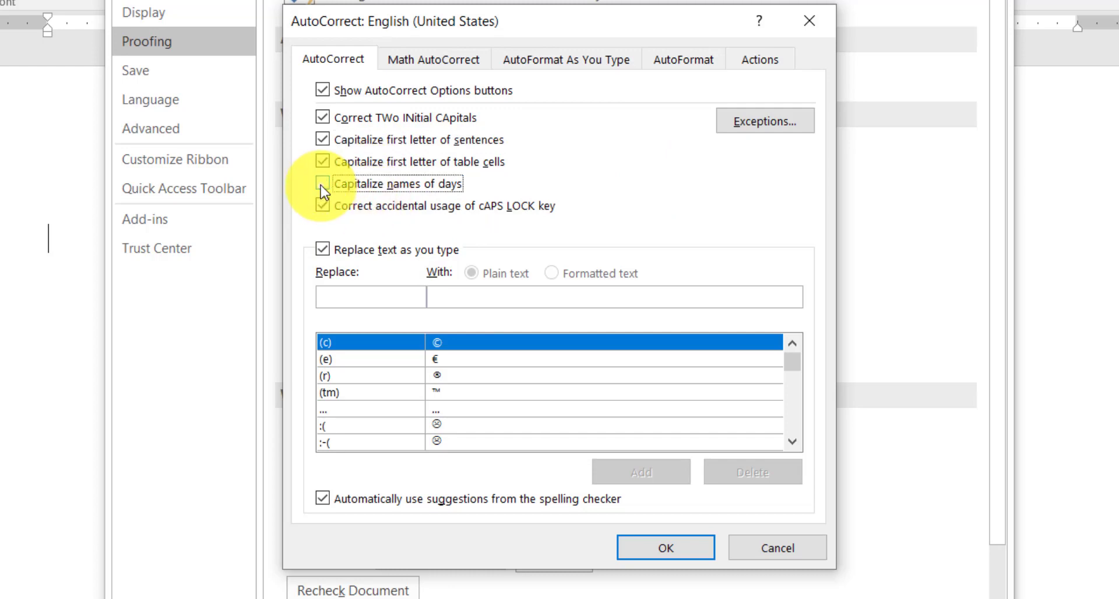
{"action": "left_click", "coordinate": [322, 185]}
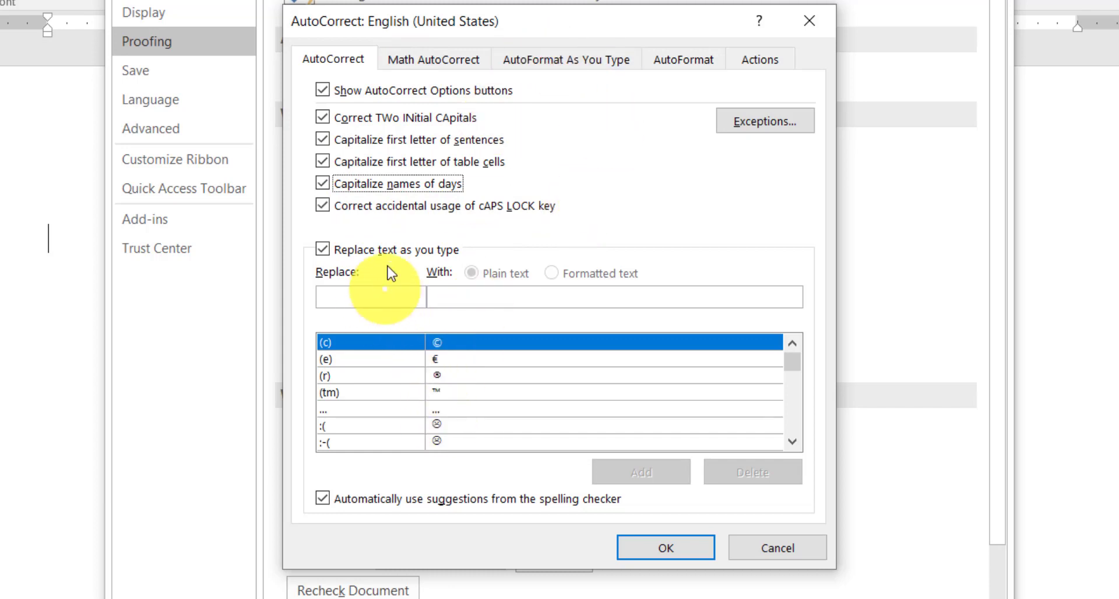
Step: Look up the misspellings "teh" and "acn" in the AutoCorrect replacement list and browse the entries that follow
{"action": "scroll", "coordinate": [351, 373], "scroll_direction": "down", "scroll_amount": 8}
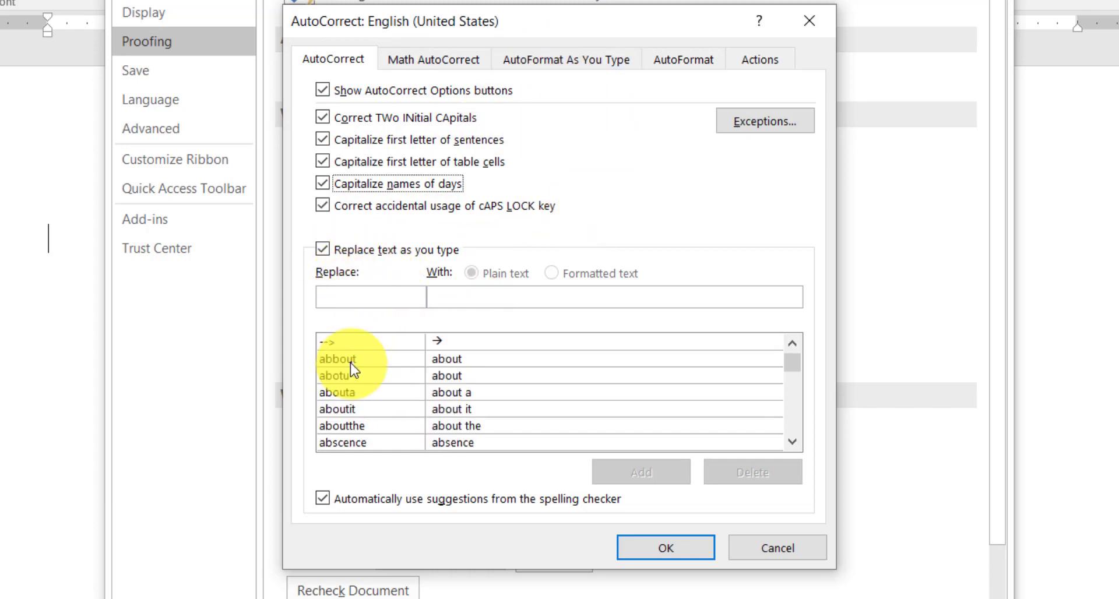
{"action": "left_click", "coordinate": [373, 297]}
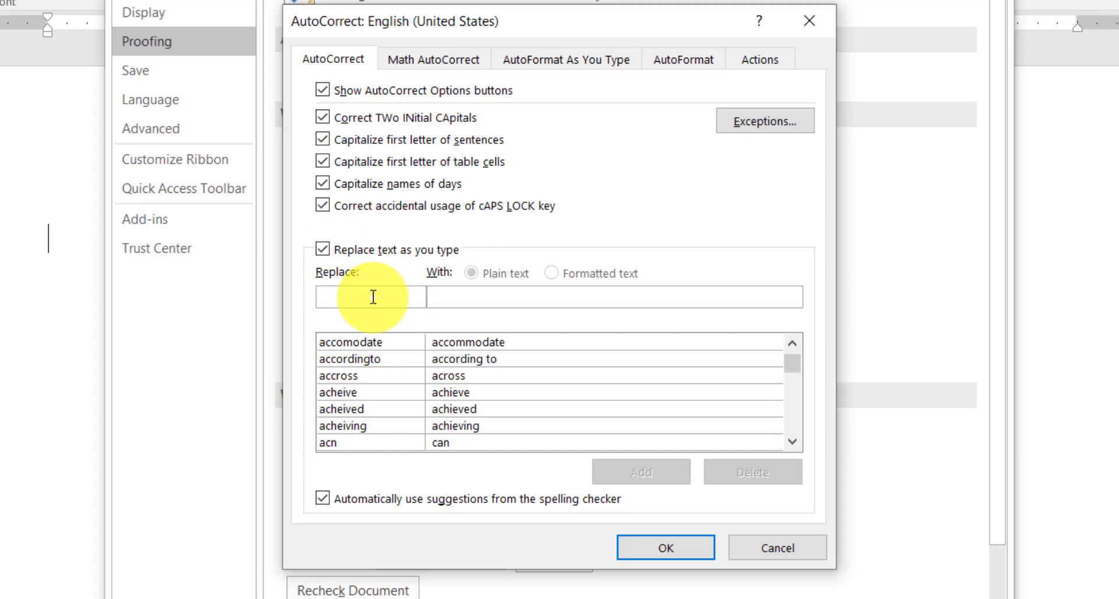
{"action": "type", "text": "teh"}
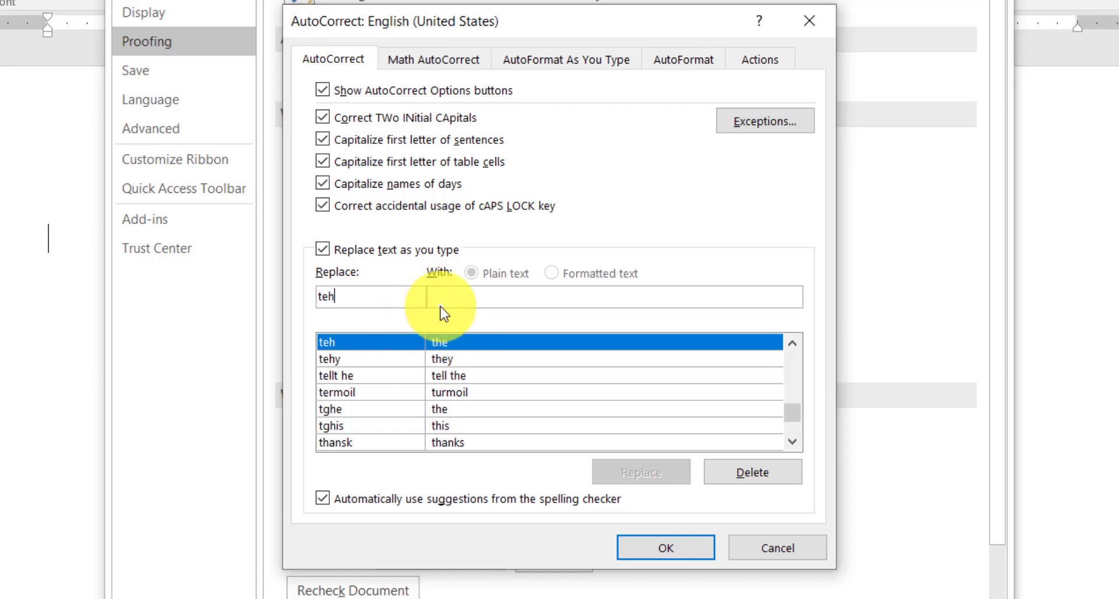
{"action": "key", "text": "BackSpace"}
{"action": "key", "text": "BackSpace"}
{"action": "key", "text": "BackSpace"}
{"action": "type", "text": "acn"}
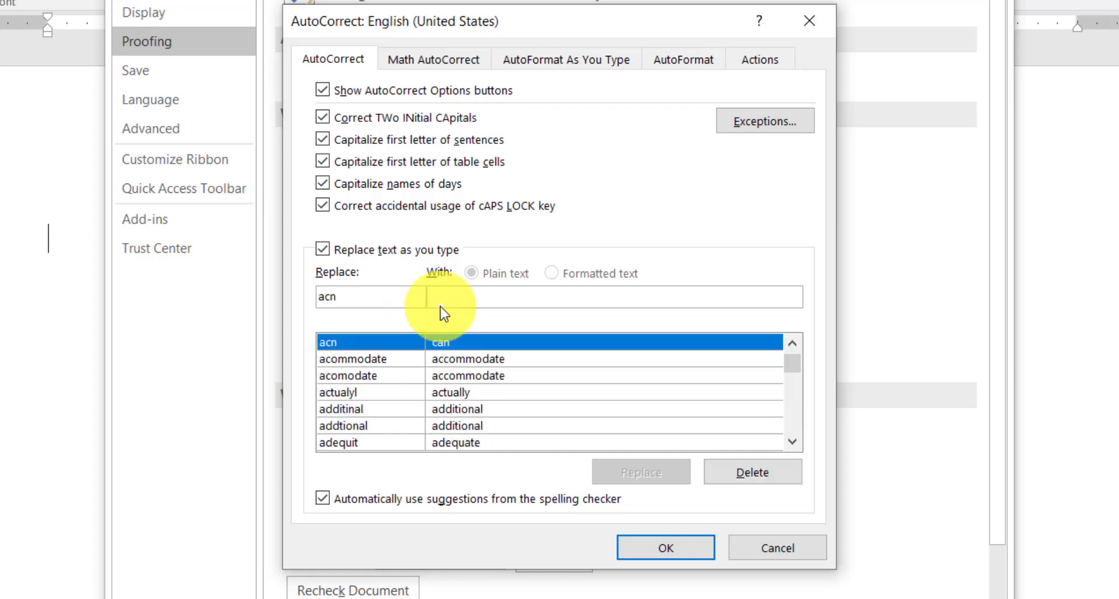
{"action": "scroll", "coordinate": [439, 423], "scroll_direction": "down", "scroll_amount": 3}
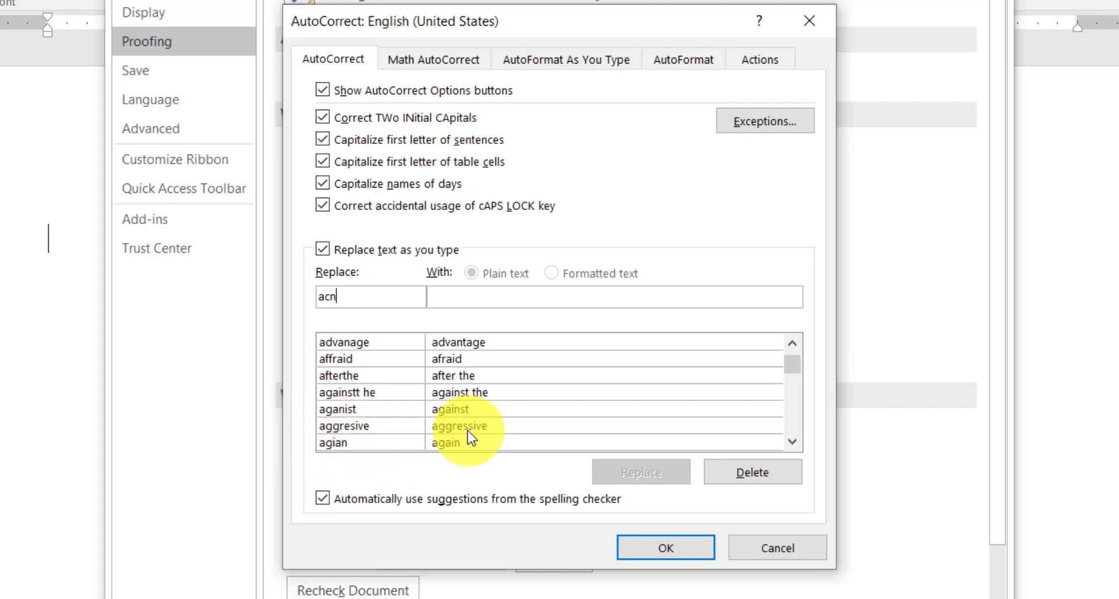
{"action": "scroll", "coordinate": [469, 429], "scroll_direction": "down", "scroll_amount": 20}
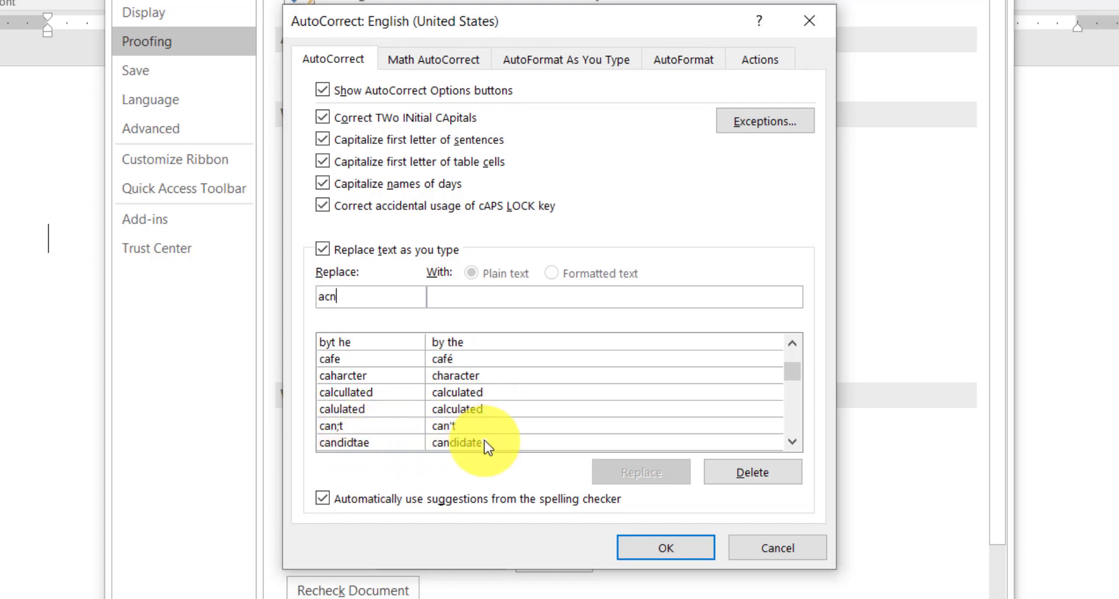
{"action": "scroll", "coordinate": [487, 447], "scroll_direction": "down", "scroll_amount": 1}
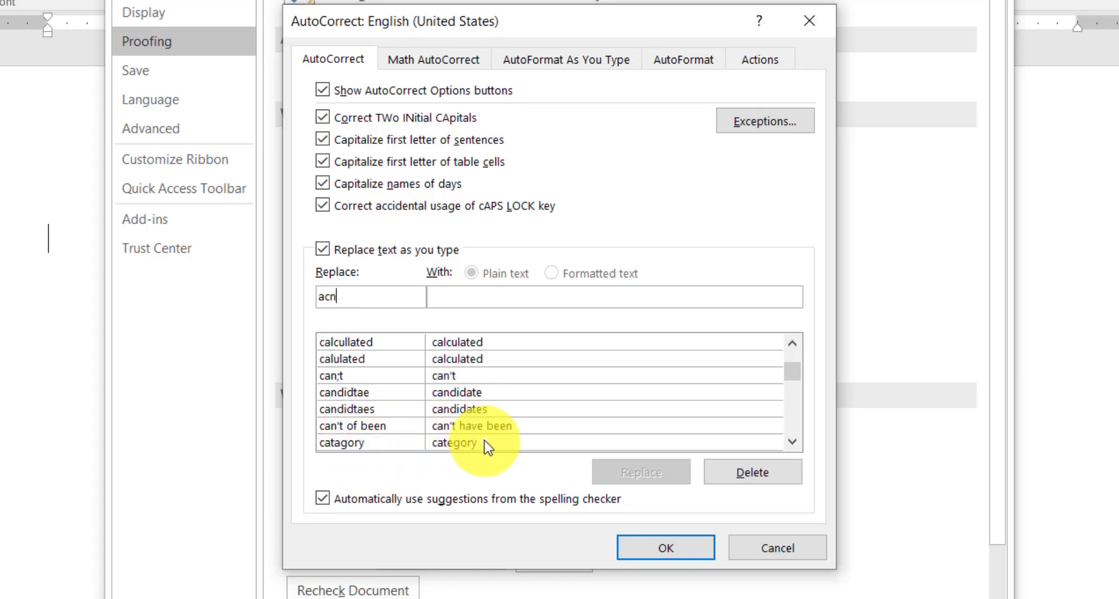
{"action": "left_click", "coordinate": [338, 359]}
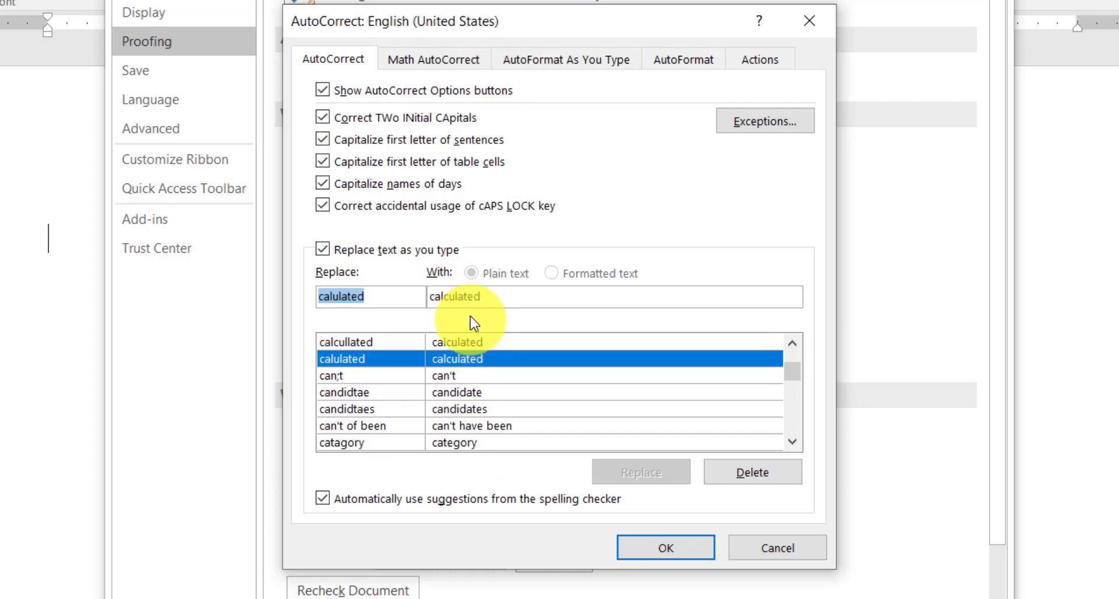
{"action": "left_click_drag", "start_coordinate": [473, 296], "coordinate": [430, 297]}
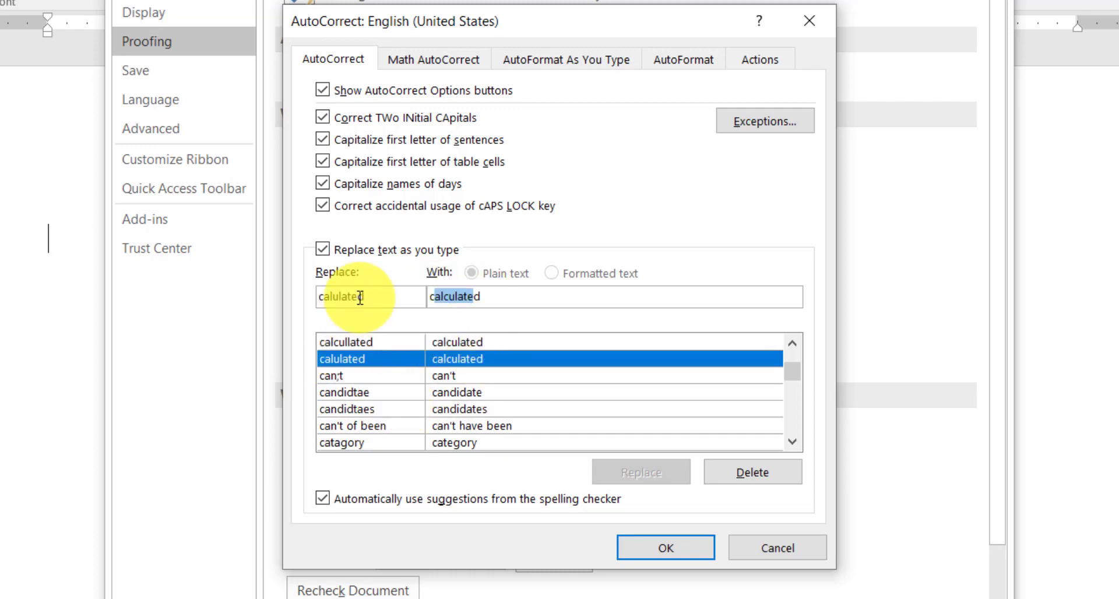
{"action": "left_click_drag", "start_coordinate": [360, 297], "coordinate": [313, 305]}
{"action": "type", "text": "c"}
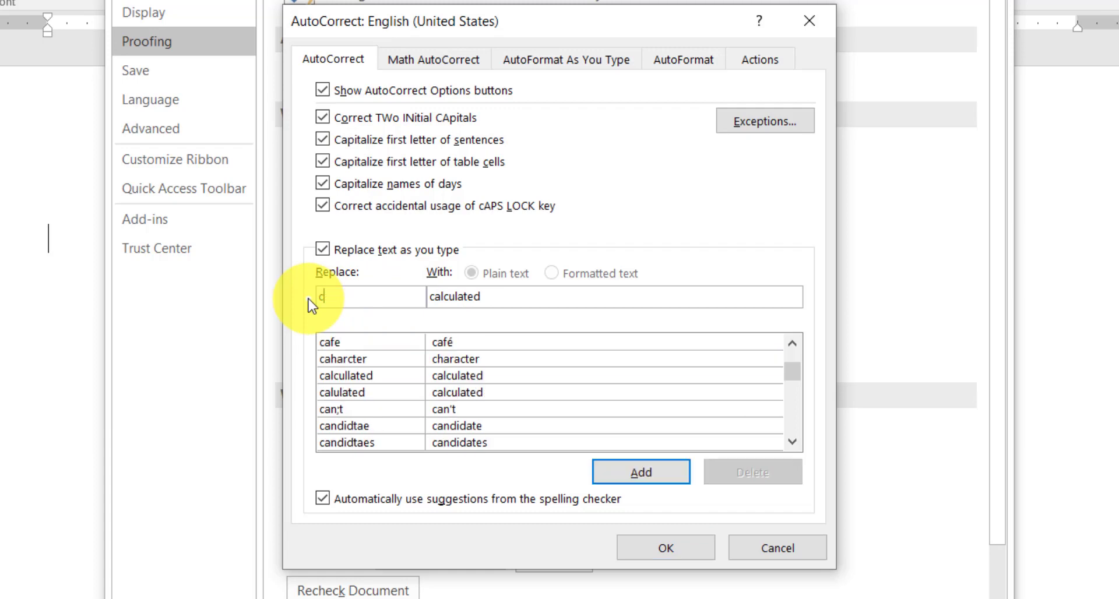
{"action": "left_click_drag", "start_coordinate": [502, 299], "coordinate": [409, 294]}
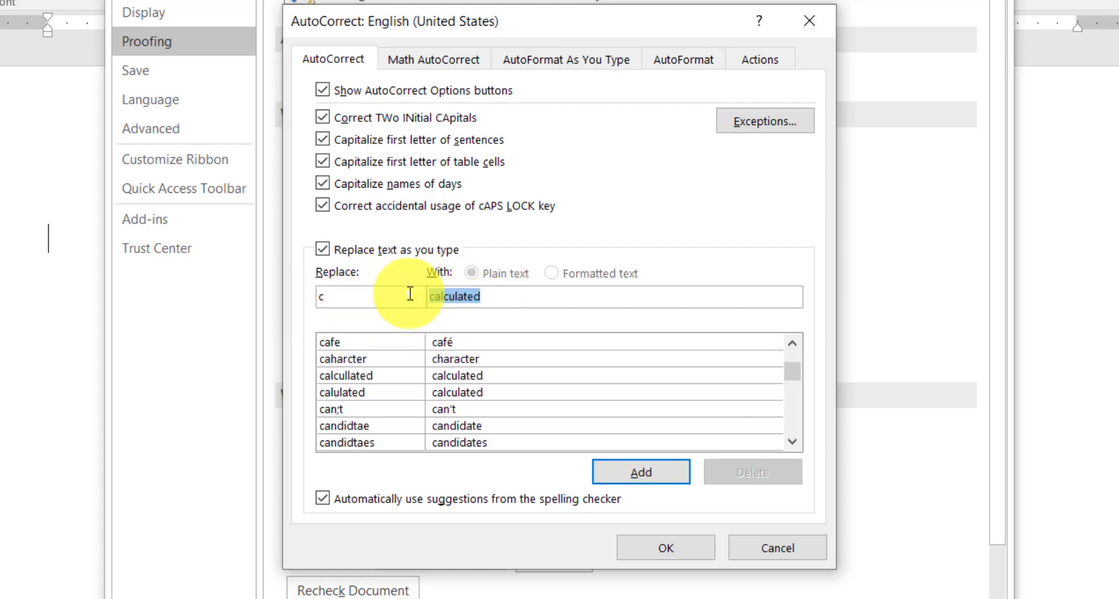
{"action": "key", "text": "BackSpace"}
{"action": "left_click", "coordinate": [343, 304]}
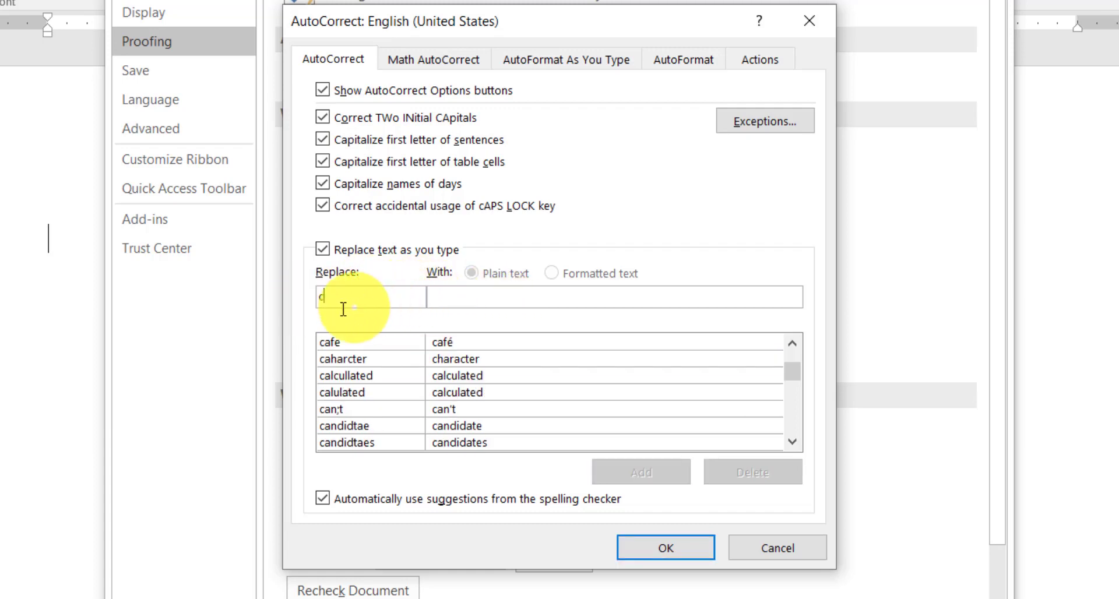
Step: Add an AutoCorrect entry that replaces "wr" with the person's full name
{"action": "left_click_drag", "start_coordinate": [344, 309], "coordinate": [310, 309]}
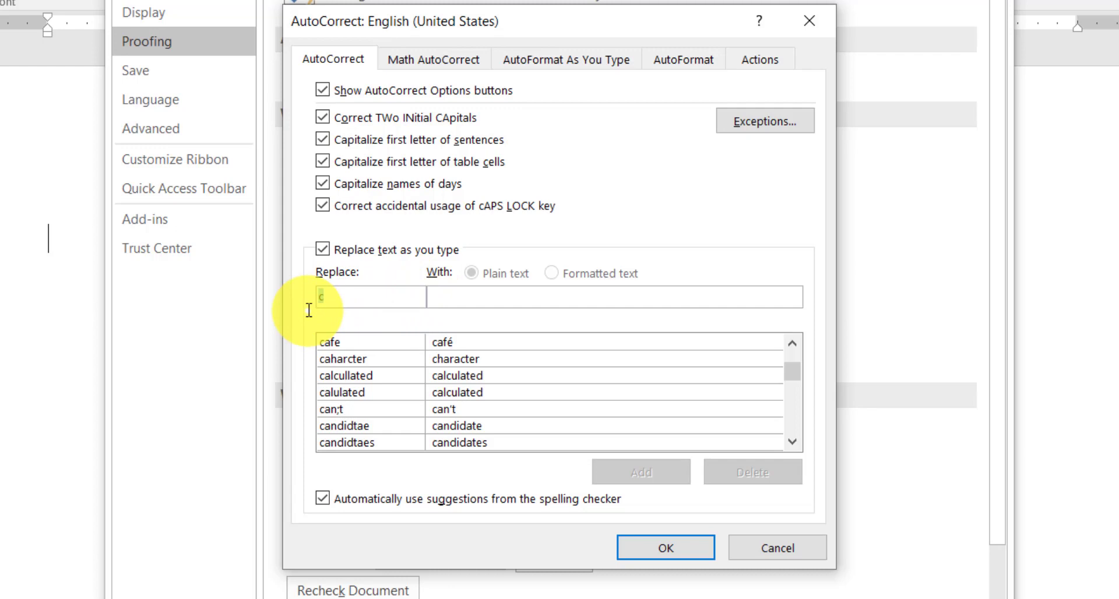
{"action": "type", "text": "wr"}
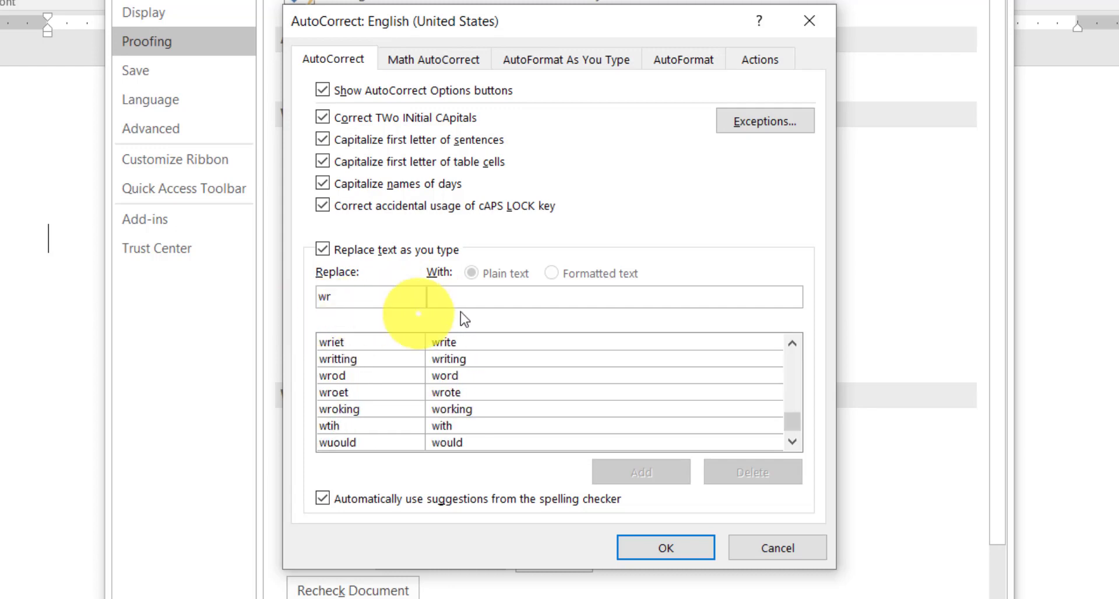
{"action": "left_click", "coordinate": [477, 299]}
{"action": "type", "text": "ase"}
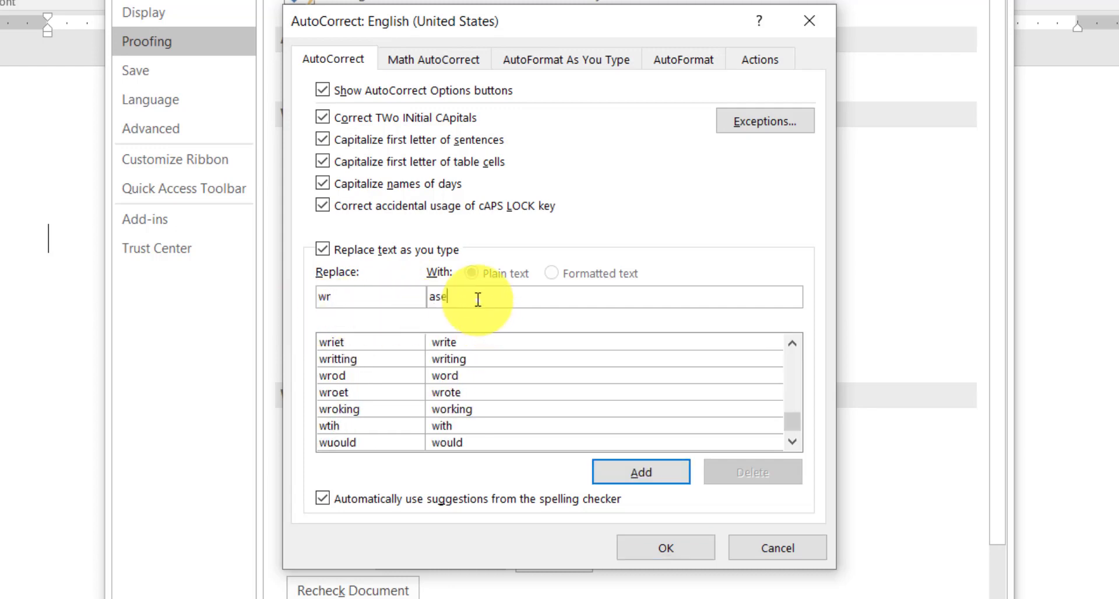
{"action": "type", "text": "s"}
{"action": "key", "text": "BackSpace"}
{"action": "key", "text": "BackSpace"}
{"action": "type", "text": "wase"}
{"action": "left_click", "coordinate": [631, 473]}
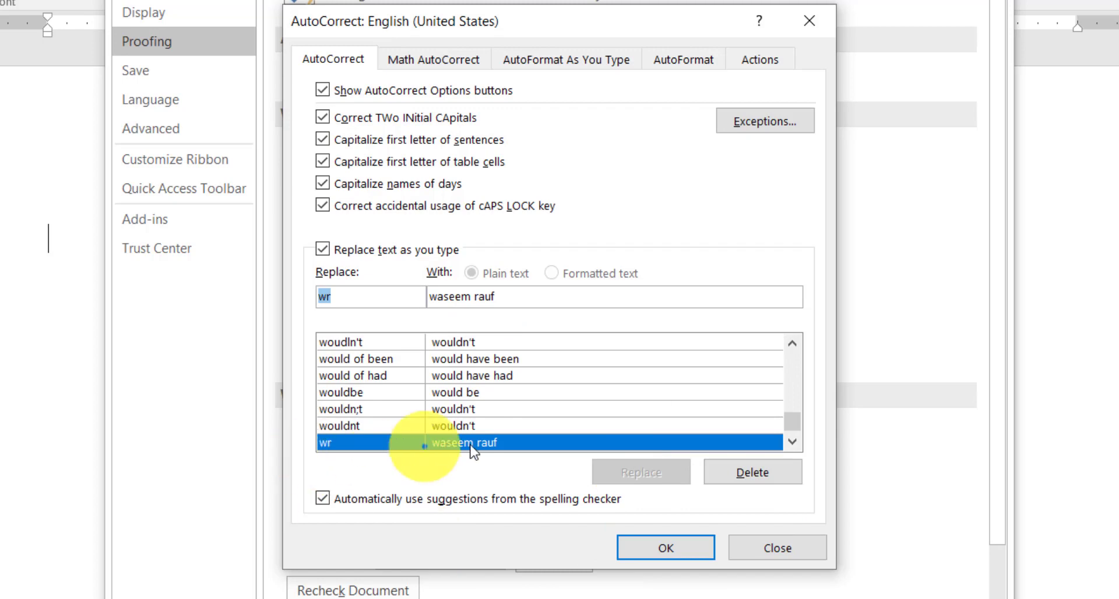
Step: Accept the AutoCorrect and Word options, and write the abbreviation "wr" in the document to test its replacement
{"action": "left_click", "coordinate": [667, 548]}
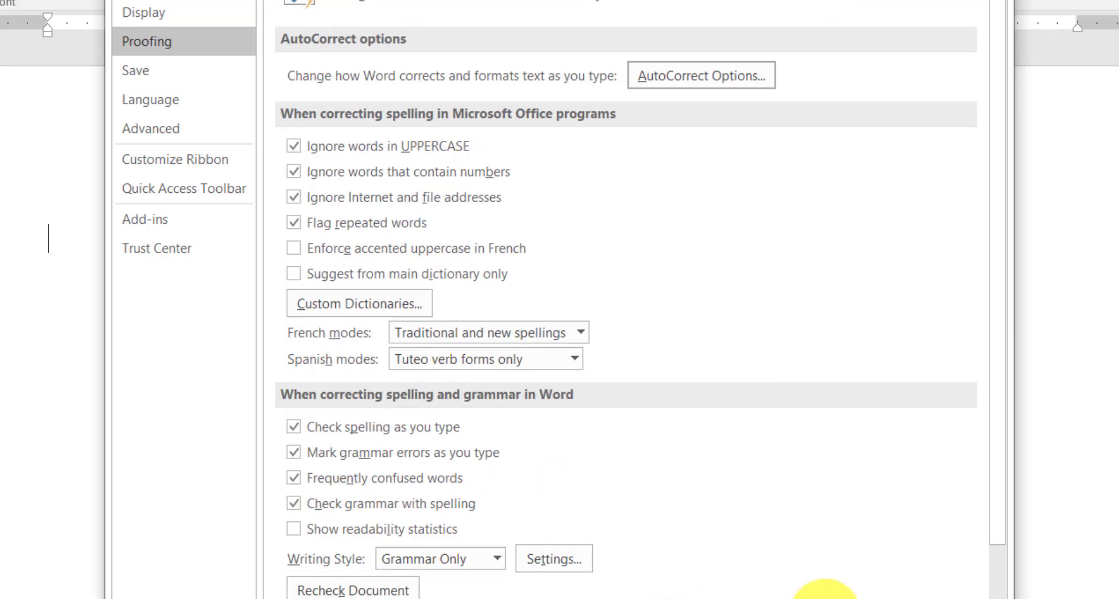
{"action": "key", "text": "Return"}
{"action": "type", "text": "w"}
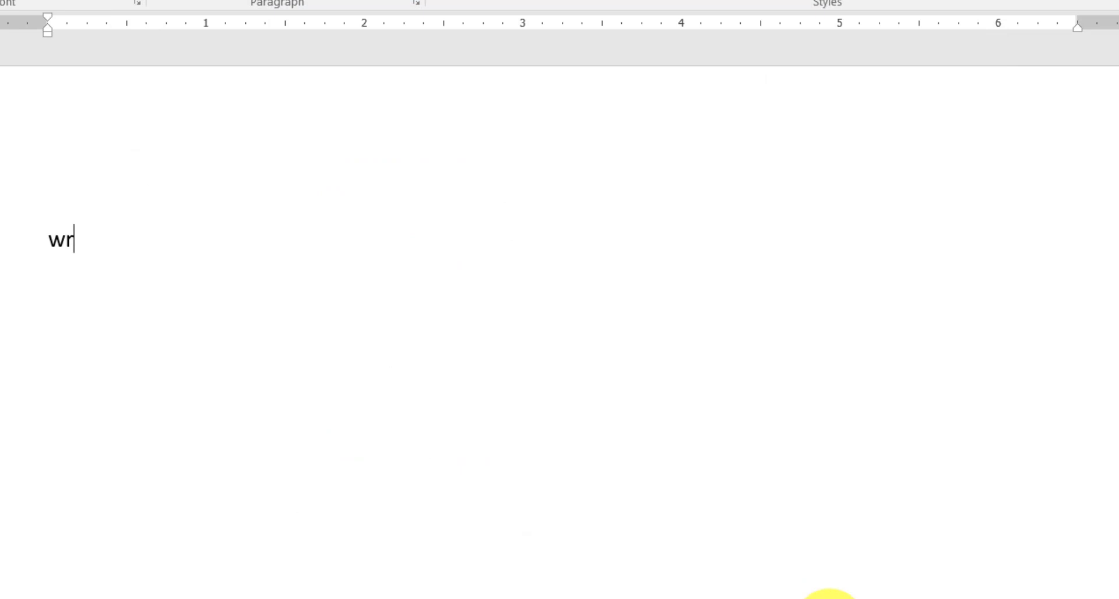
{"action": "type", "text": "rauf"}
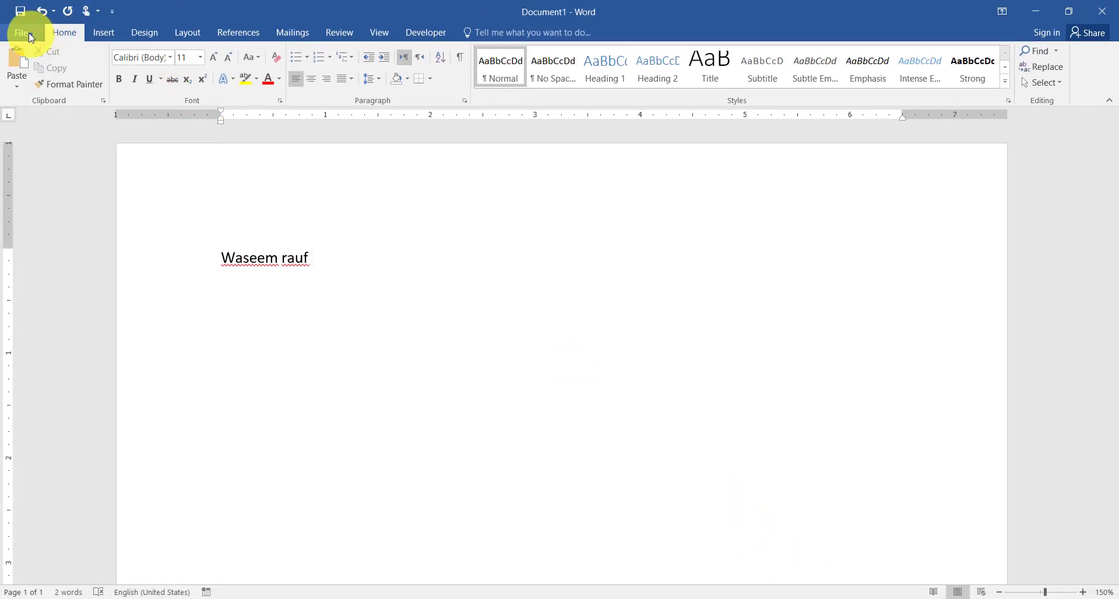
Step: Reopen Word's AutoCorrect options from the proofing settings and delete the "wr" replacement entry
{"action": "left_click", "coordinate": [31, 37]}
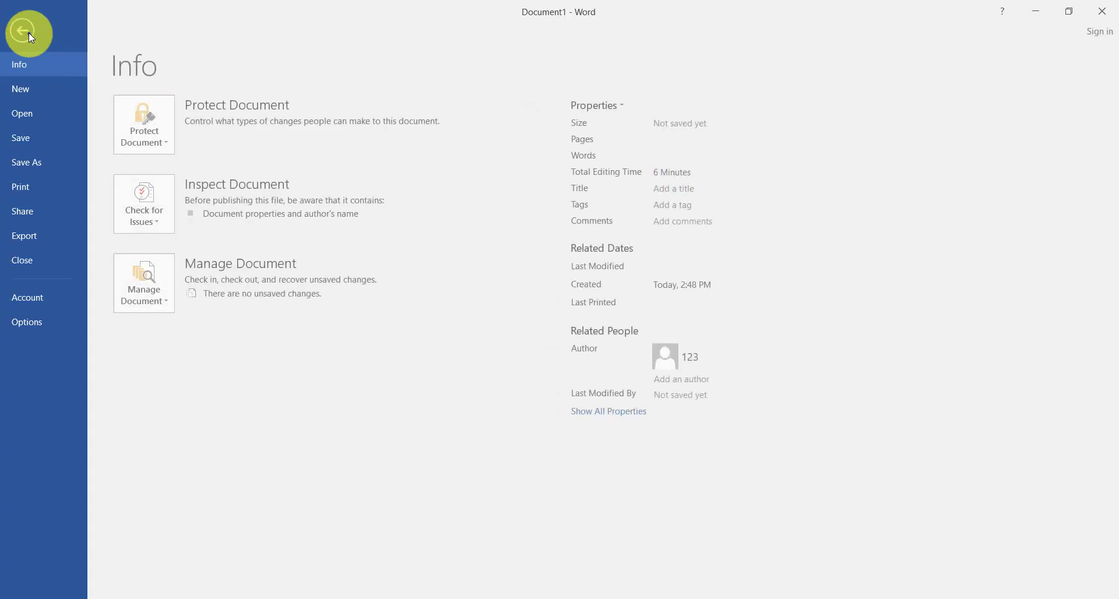
{"action": "key", "text": "Escape"}
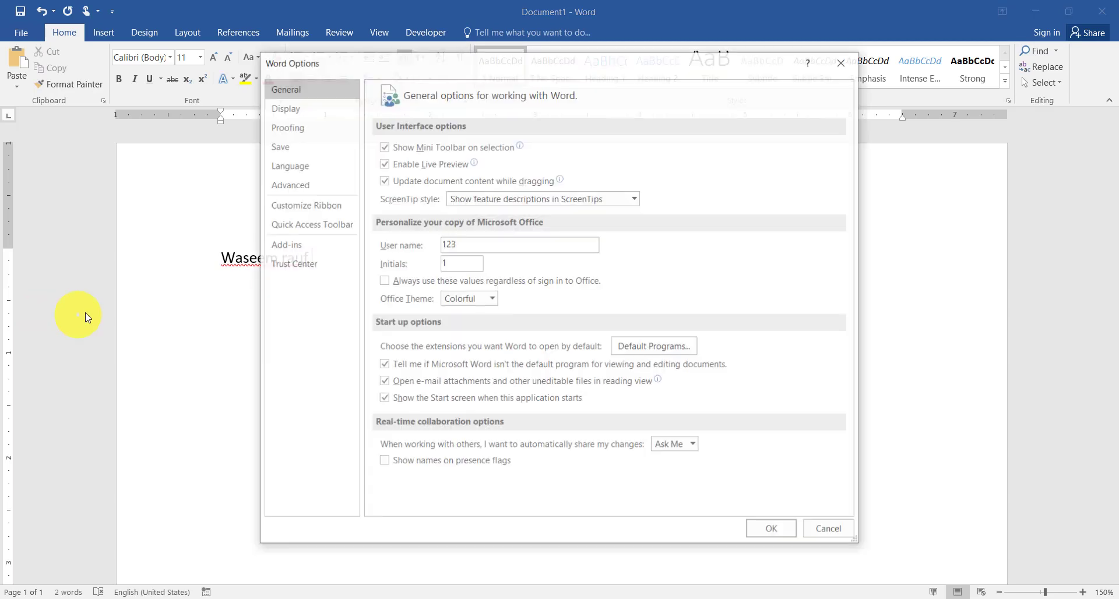
{"action": "left_click", "coordinate": [305, 129]}
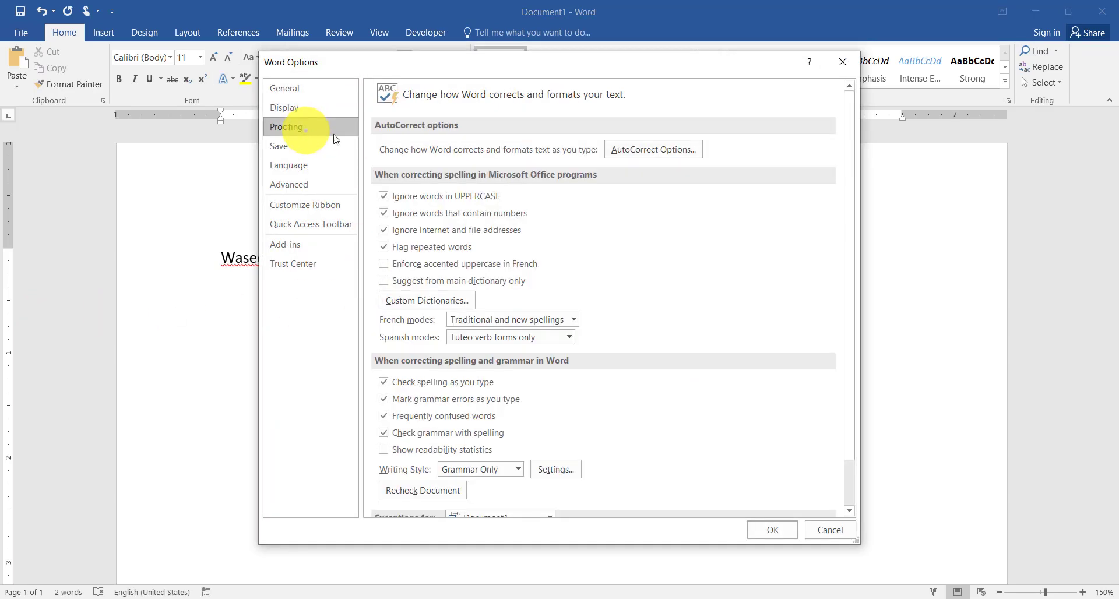
{"action": "left_click", "coordinate": [653, 149]}
{"action": "type", "text": "wr"}
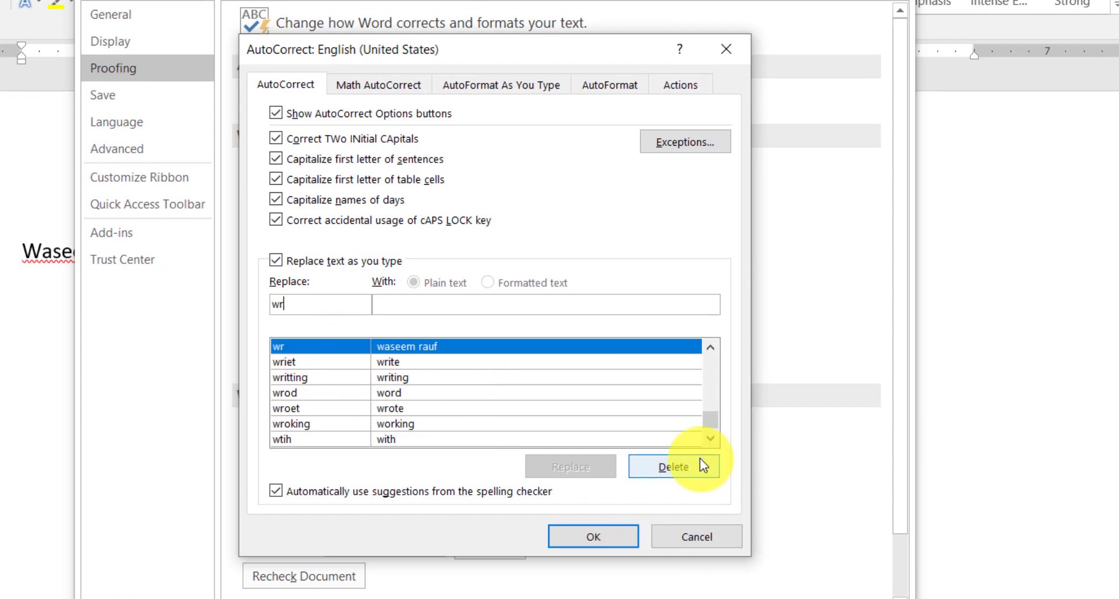
{"action": "left_click", "coordinate": [703, 465]}
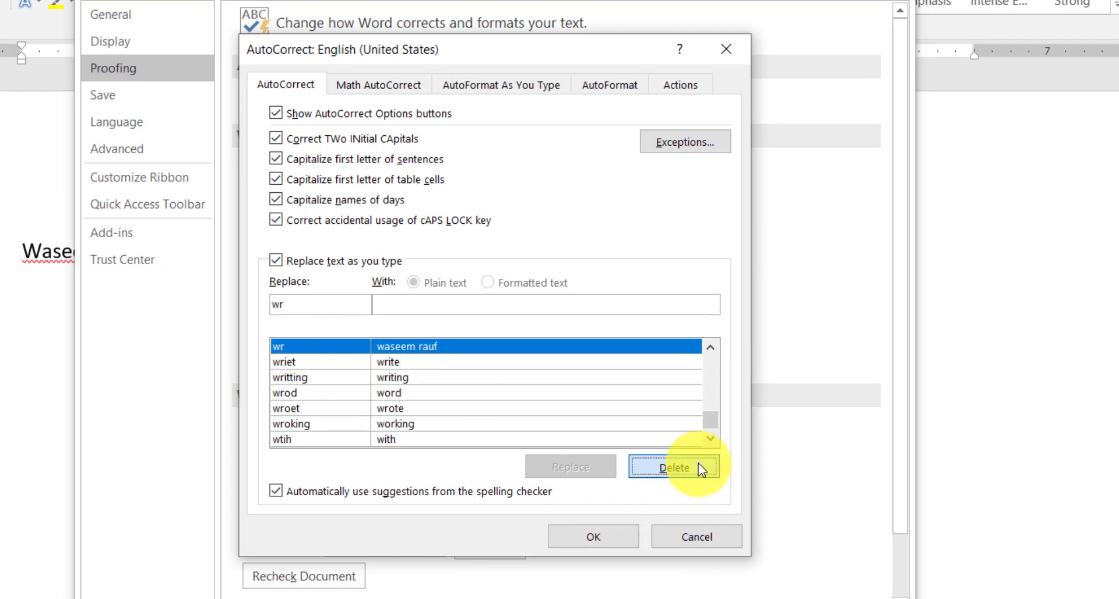
Step: Browse the remaining replacement entries, inspect the one for "yuo", and open the AutoFormat As You Type options
{"action": "scroll", "coordinate": [346, 379], "scroll_direction": "down", "scroll_amount": 5}
{"action": "scroll", "coordinate": [346, 378], "scroll_direction": "down", "scroll_amount": 5}
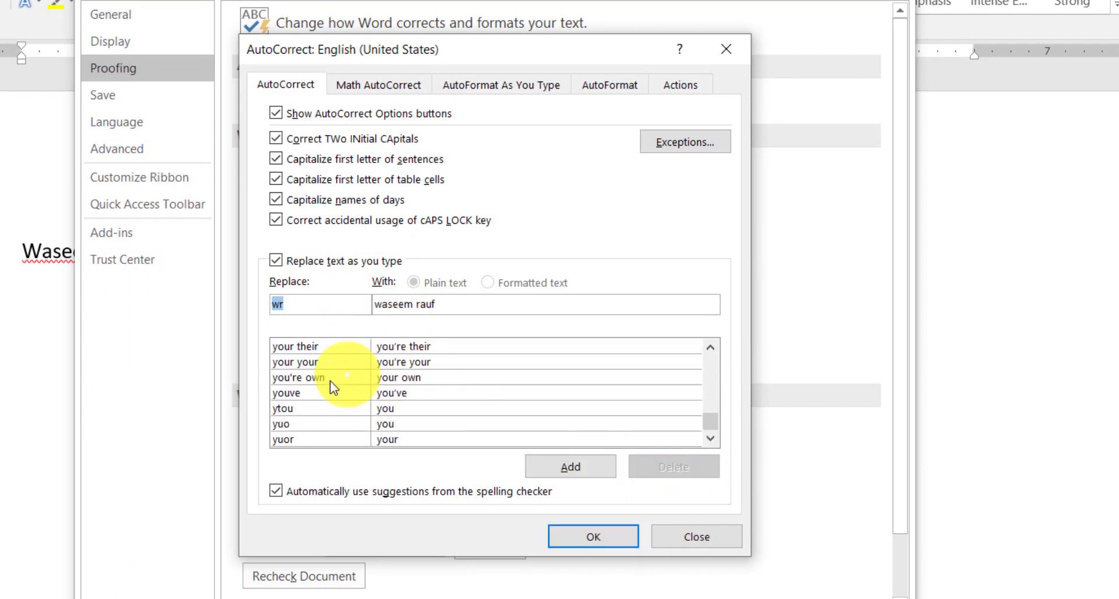
{"action": "left_click", "coordinate": [299, 430]}
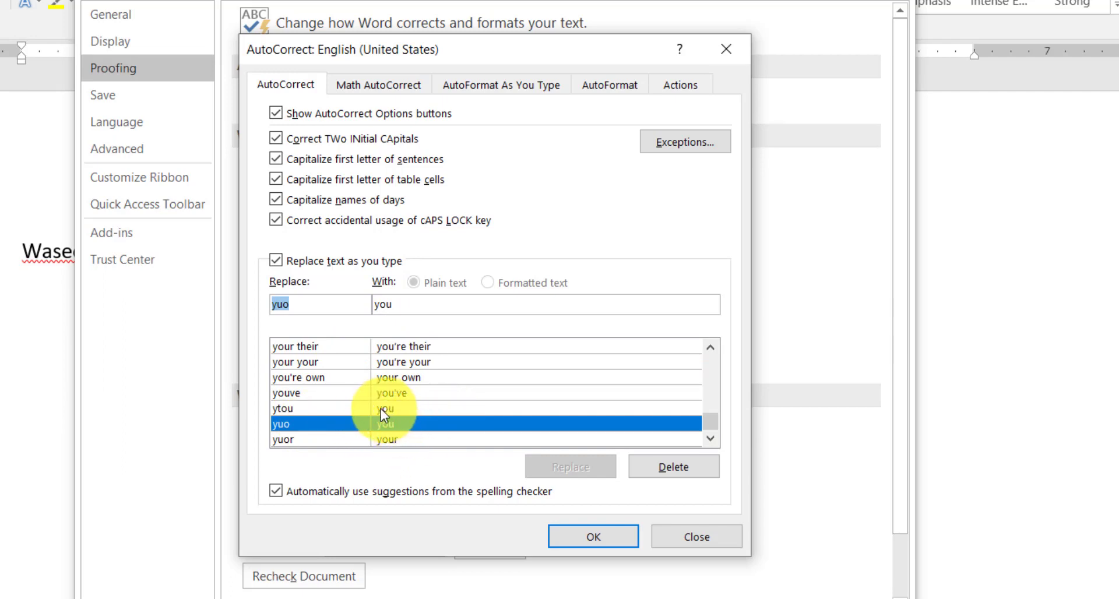
{"action": "scroll", "coordinate": [322, 403], "scroll_direction": "up", "scroll_amount": 5}
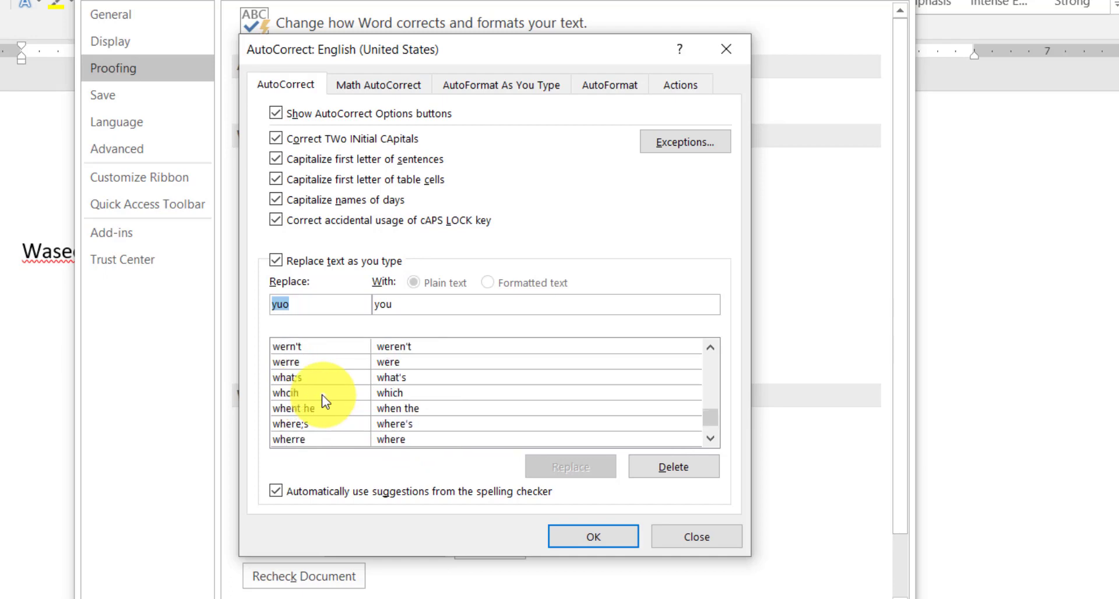
{"action": "scroll", "coordinate": [324, 396], "scroll_direction": "up", "scroll_amount": 15}
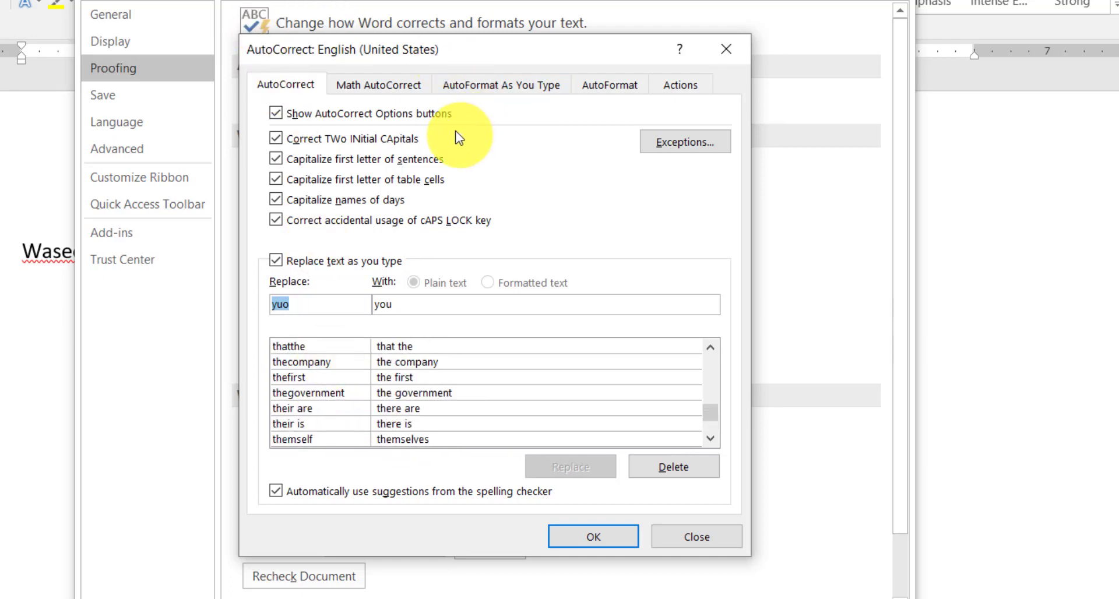
{"action": "left_click", "coordinate": [473, 89]}
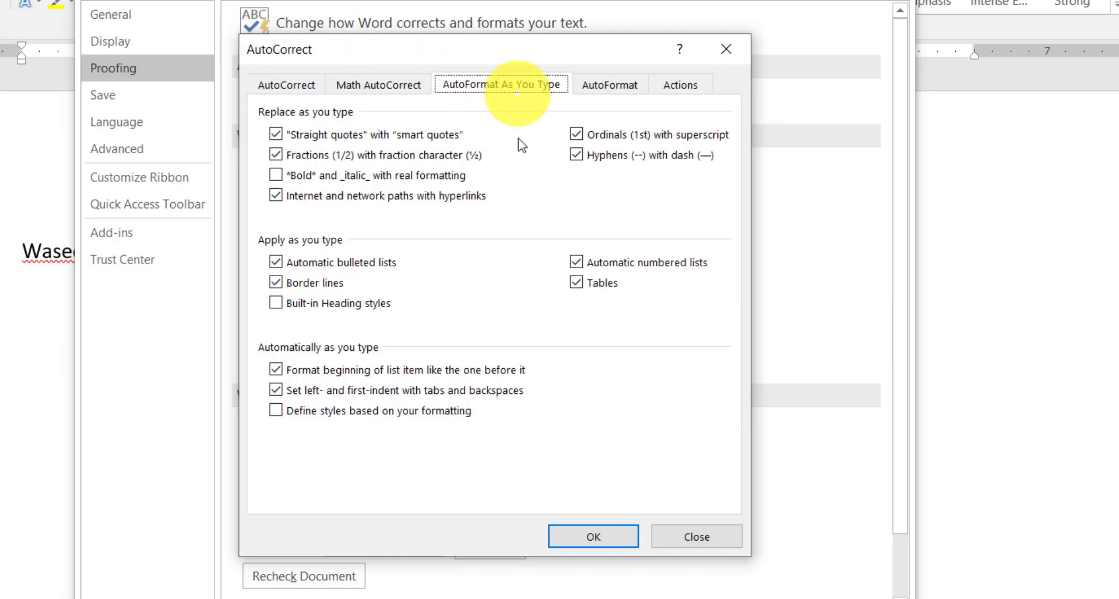